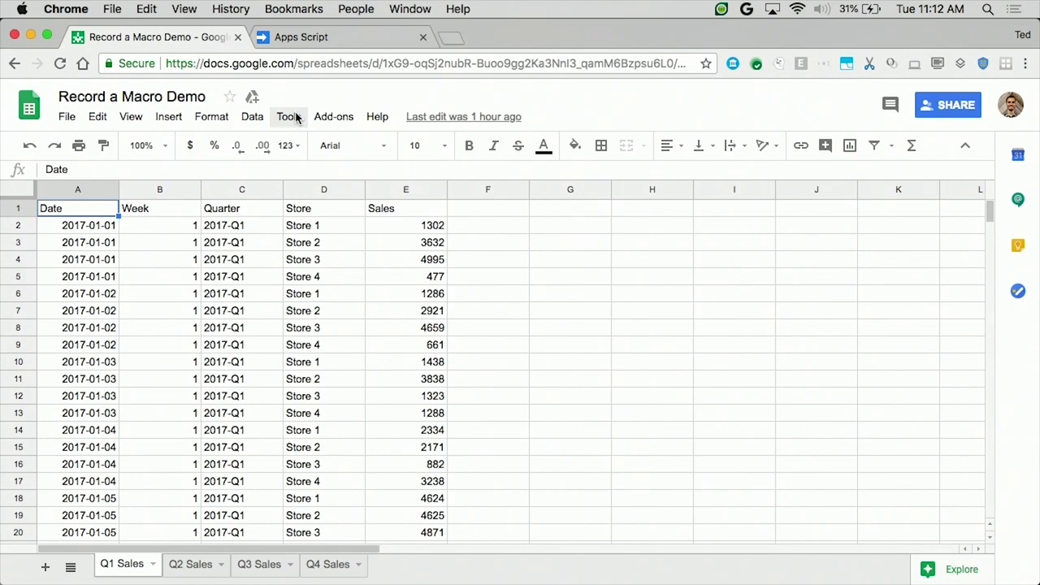
Start recording a macro with absolute references and make the header cells A1:E1 bold.
mouse_move(317, 200)
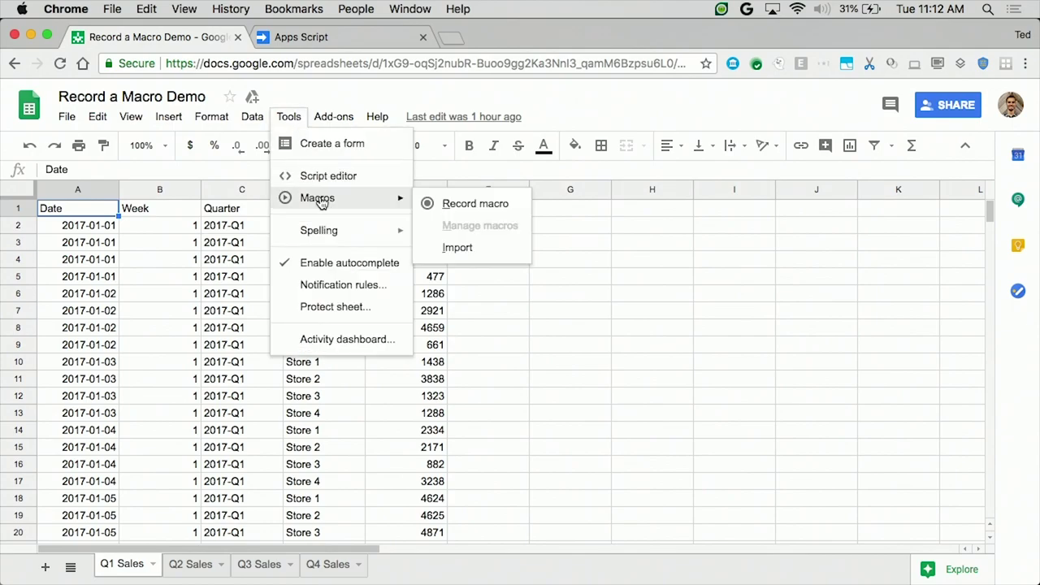
click(457, 208)
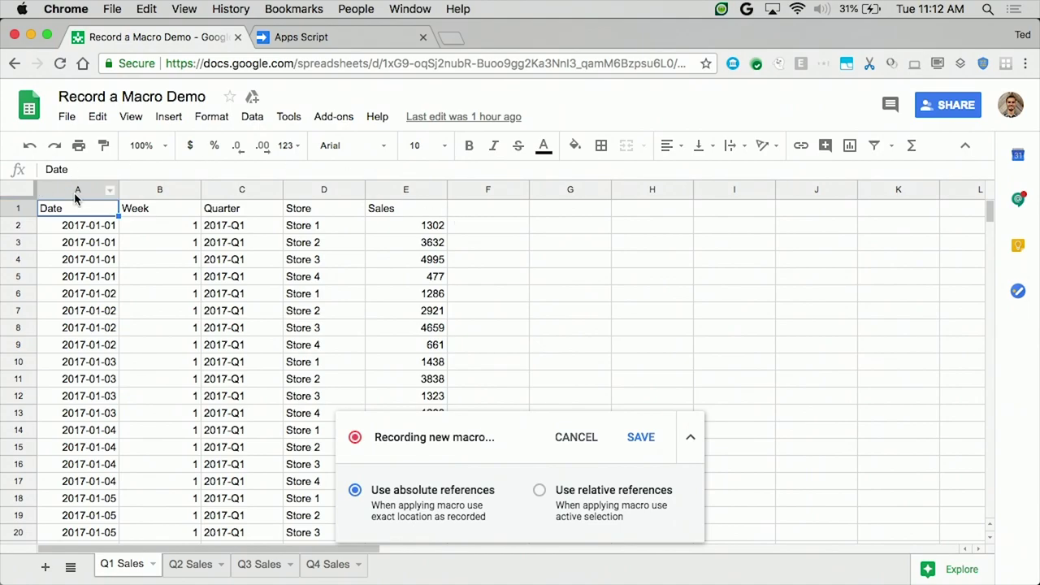
drag(74, 215, 432, 209)
key(ctrl+b)
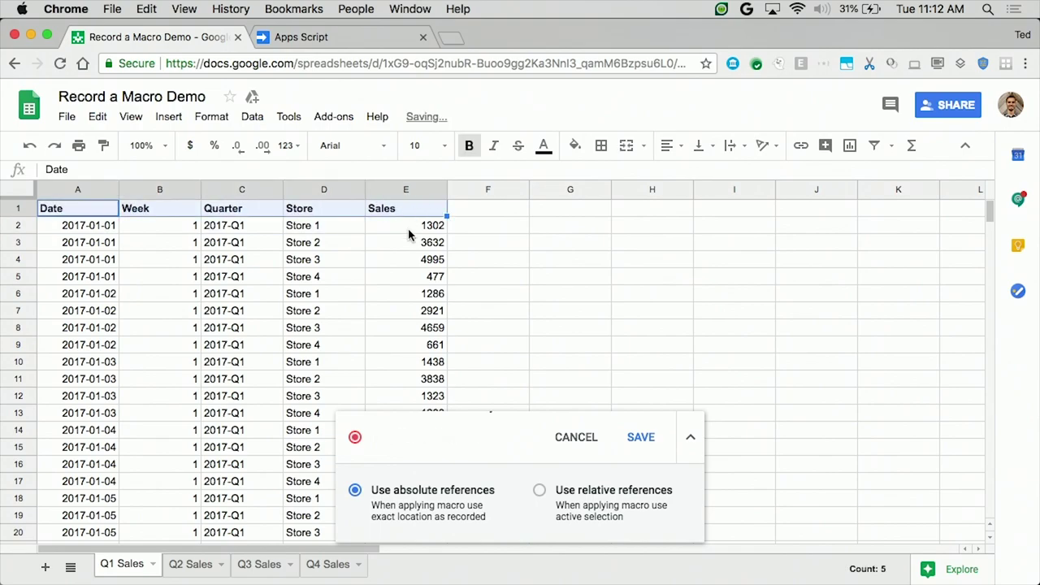
Format the whole Sales column (E) as currency.
click(412, 240)
click(406, 188)
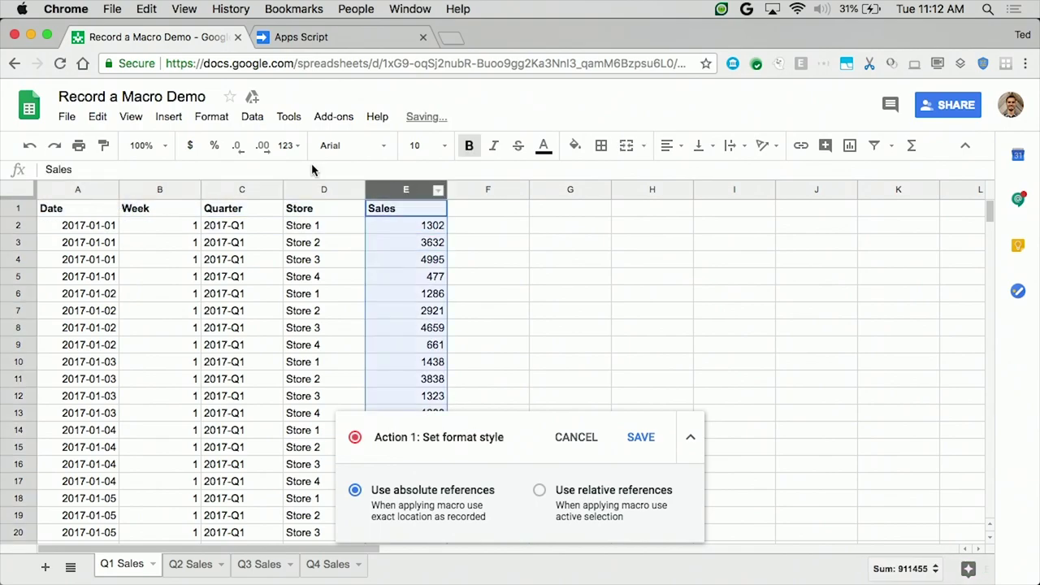
click(190, 145)
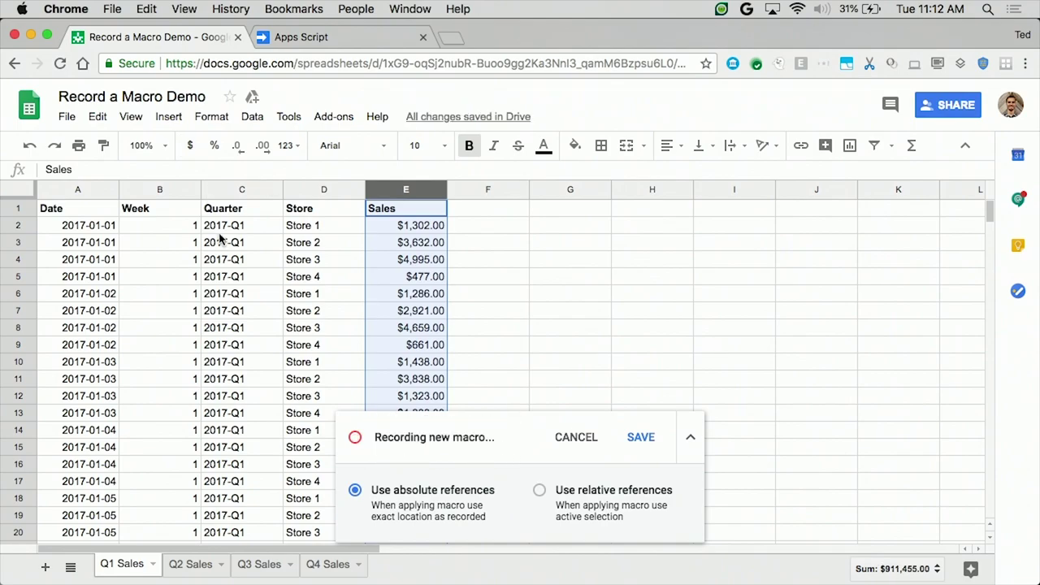
Apply the Date number format to the whole Date column (A).
click(80, 189)
click(212, 118)
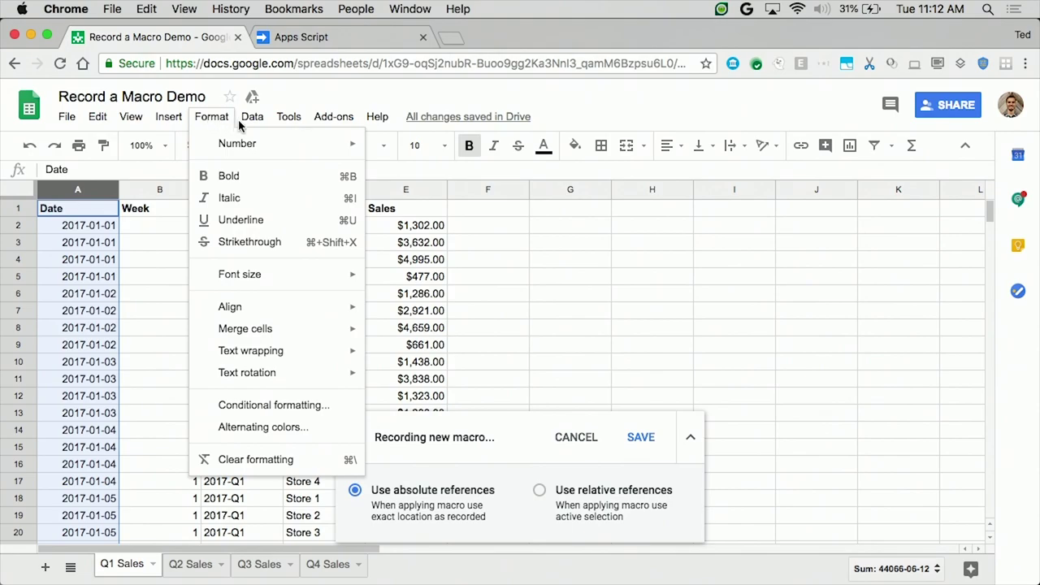
mouse_move(283, 153)
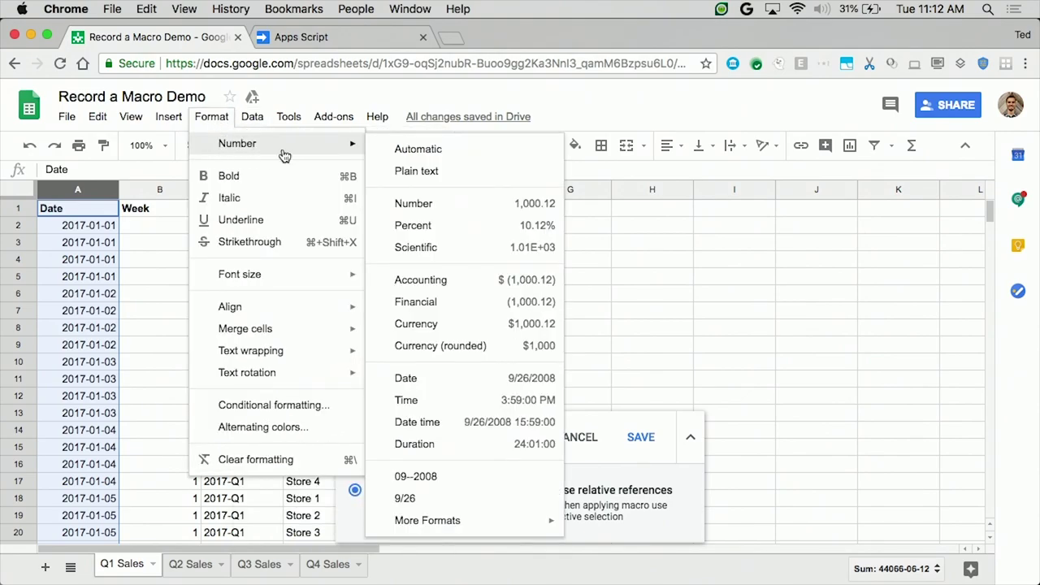
click(437, 379)
click(292, 294)
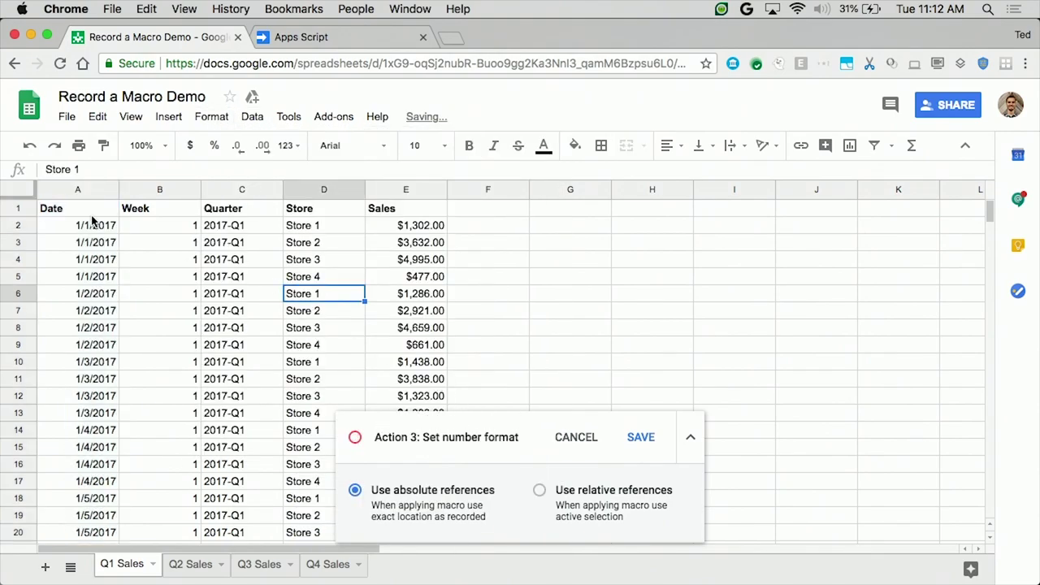
Freeze the first row and create a filter across columns A to E.
click(130, 117)
mouse_move(167, 143)
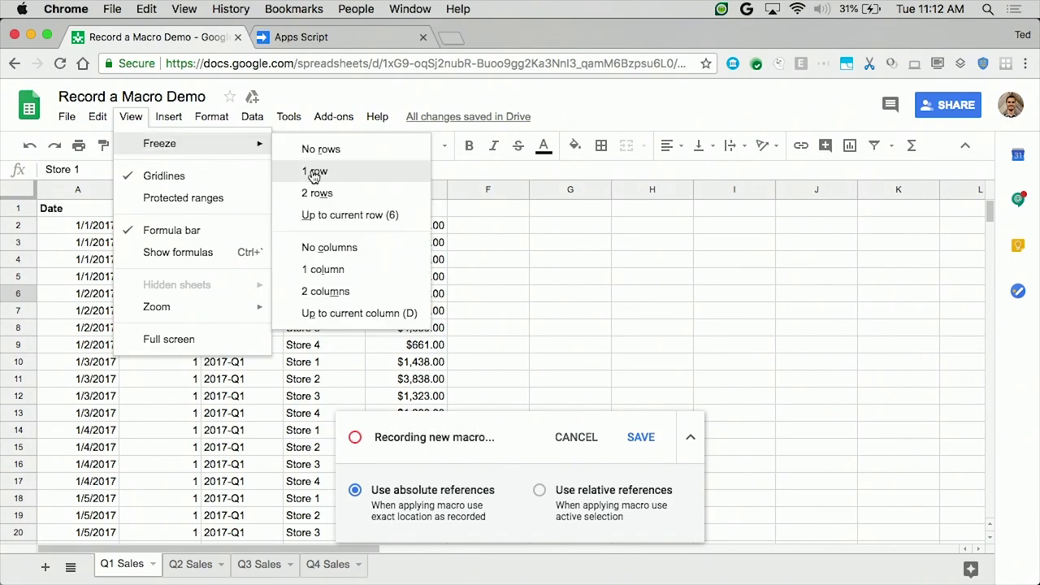
click(314, 171)
drag(77, 189, 411, 194)
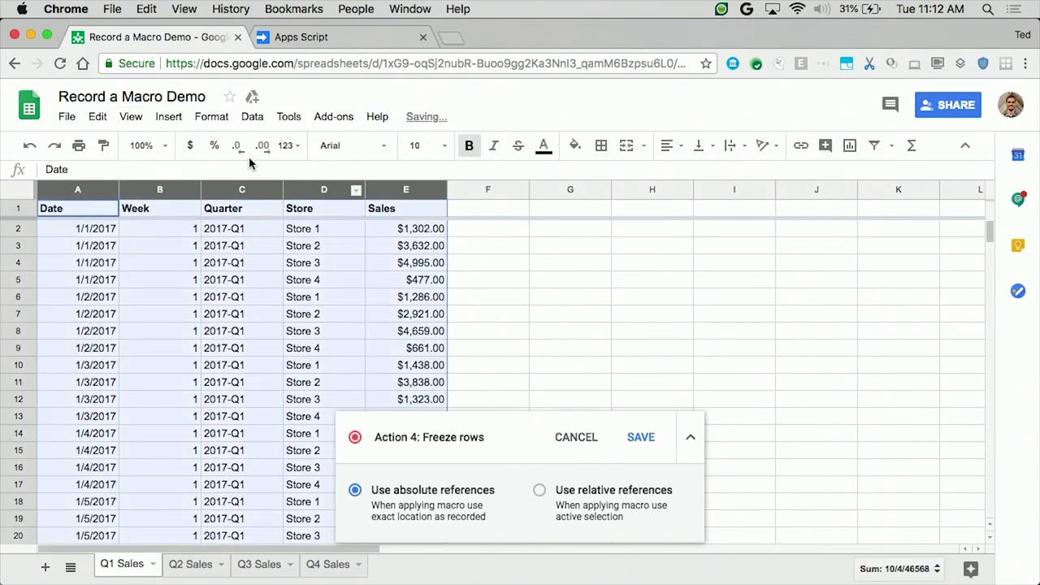
click(252, 117)
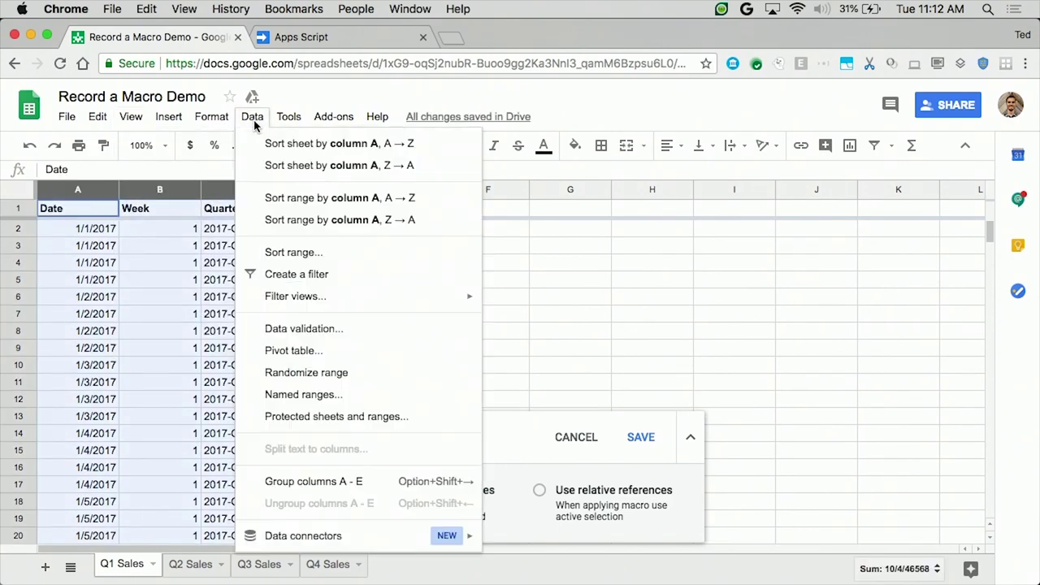
click(324, 285)
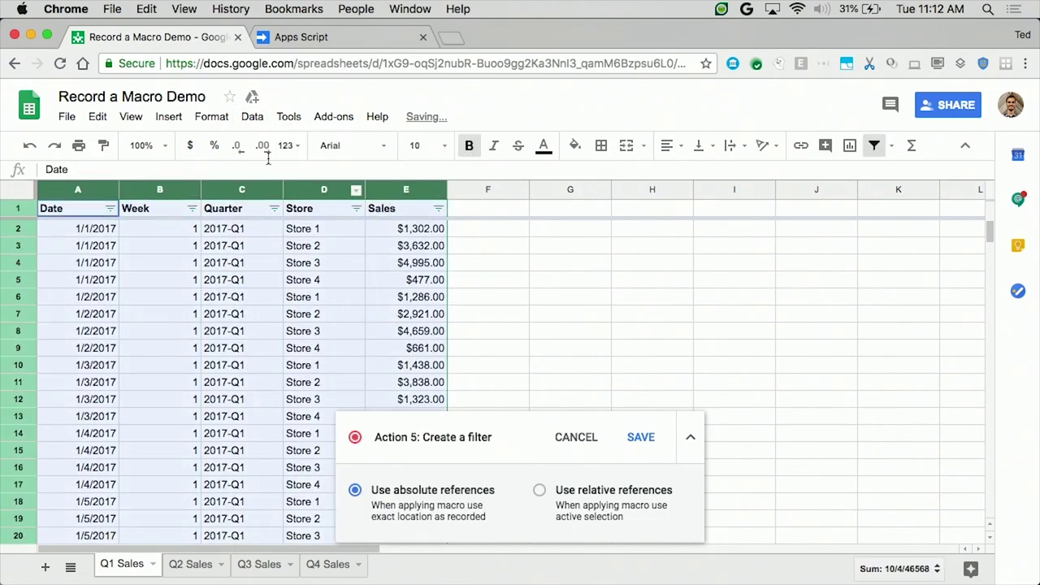
Apply alternating colors with the cyan formatting style and a header to range A:E, then select cell F2.
click(252, 117)
mouse_move(211, 116)
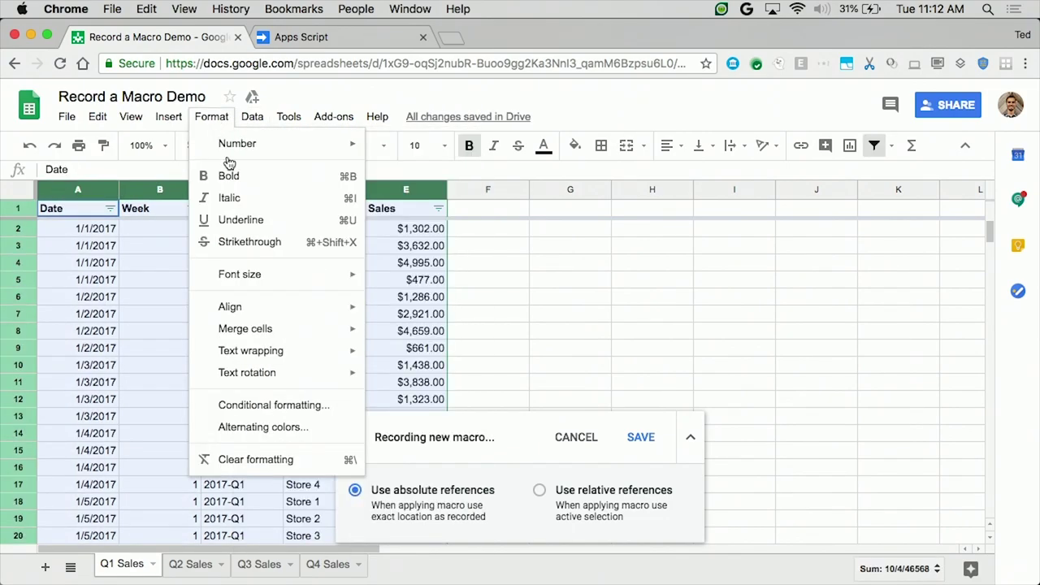
click(256, 437)
click(845, 348)
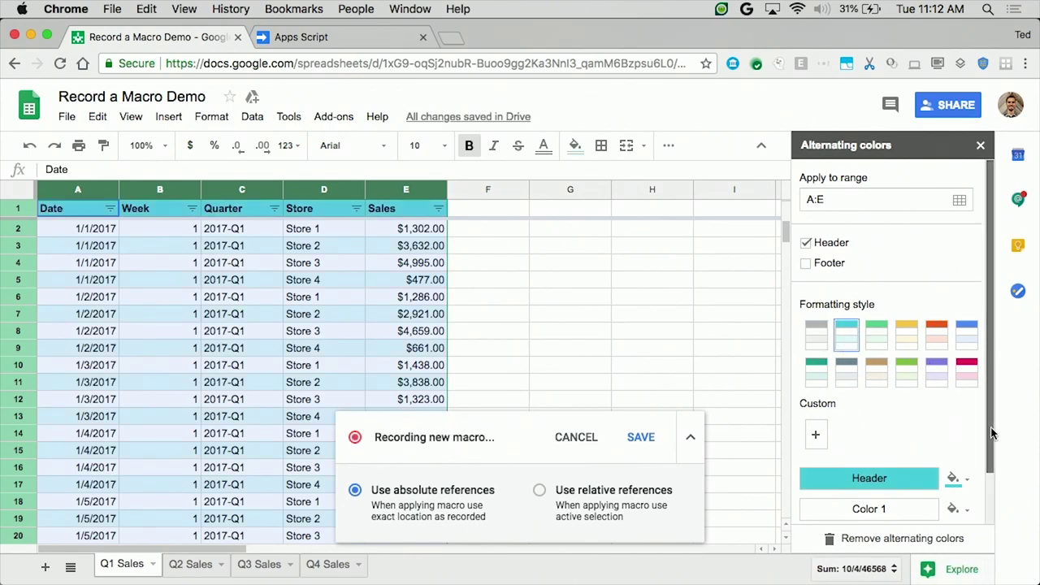
scroll(980, 430, down, 2)
click(829, 501)
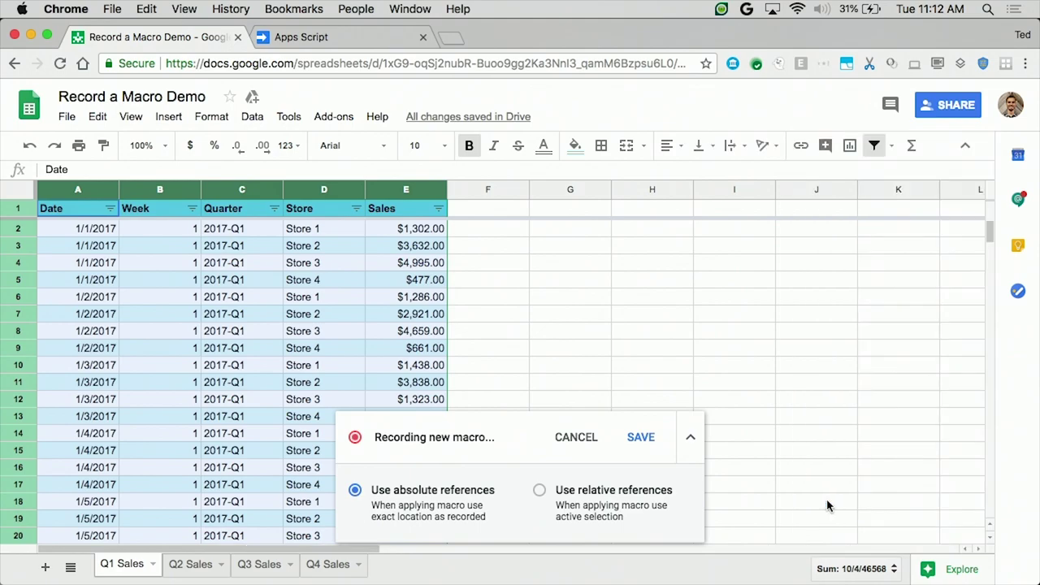
click(478, 232)
Save the recorded macro with the name Format Demo and shortcut number 1.
click(639, 437)
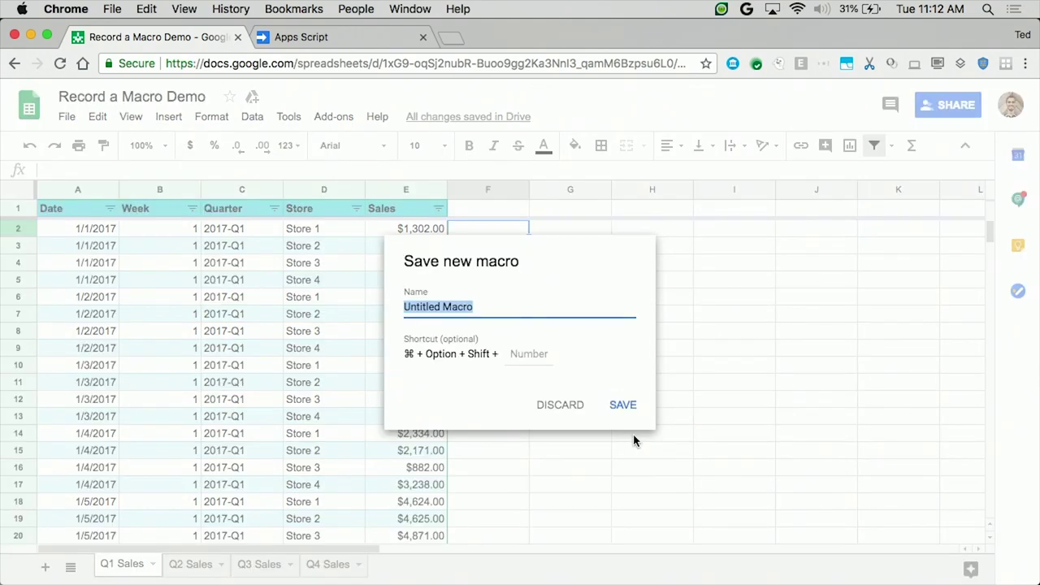
text(Fiom)
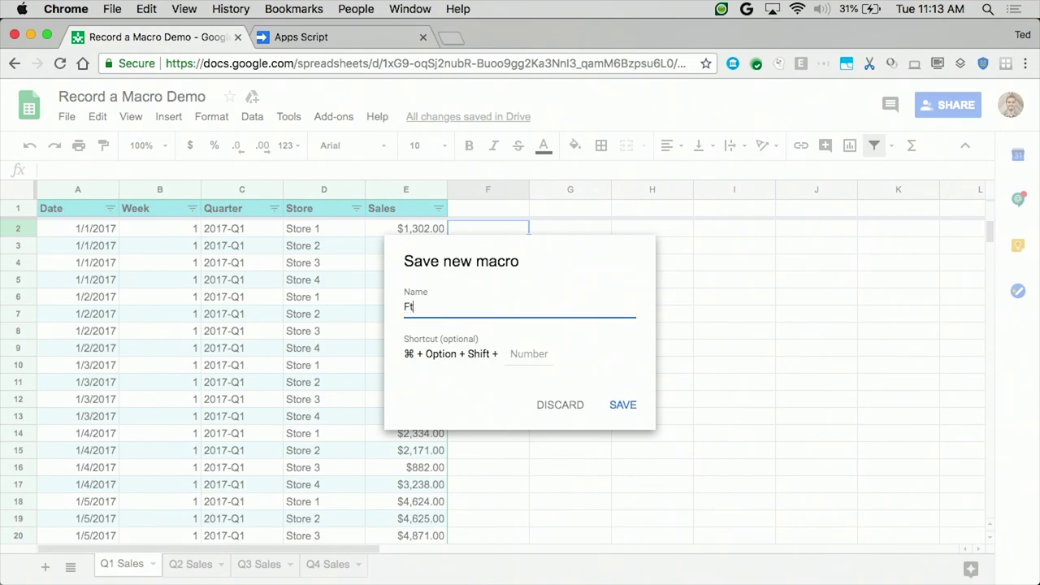
key(BackSpace)
key(BackSpace)
key(BackSpace)
text(rom)
key(BackSpace)
key(BackSpace)
key(BackSpace)
text(ormat Demo)
key(Tab)
click(528, 353)
text(1)
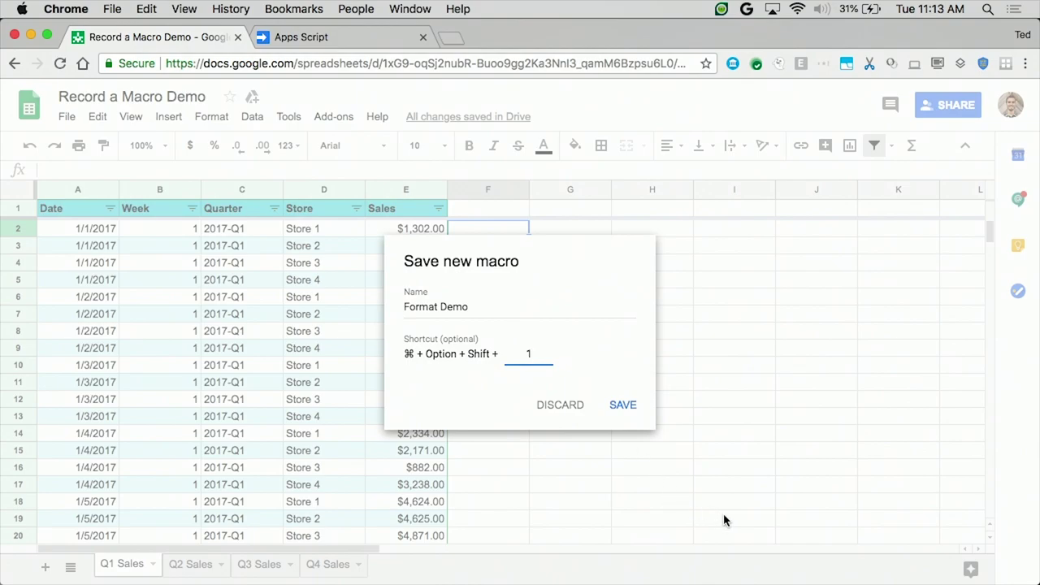
click(623, 404)
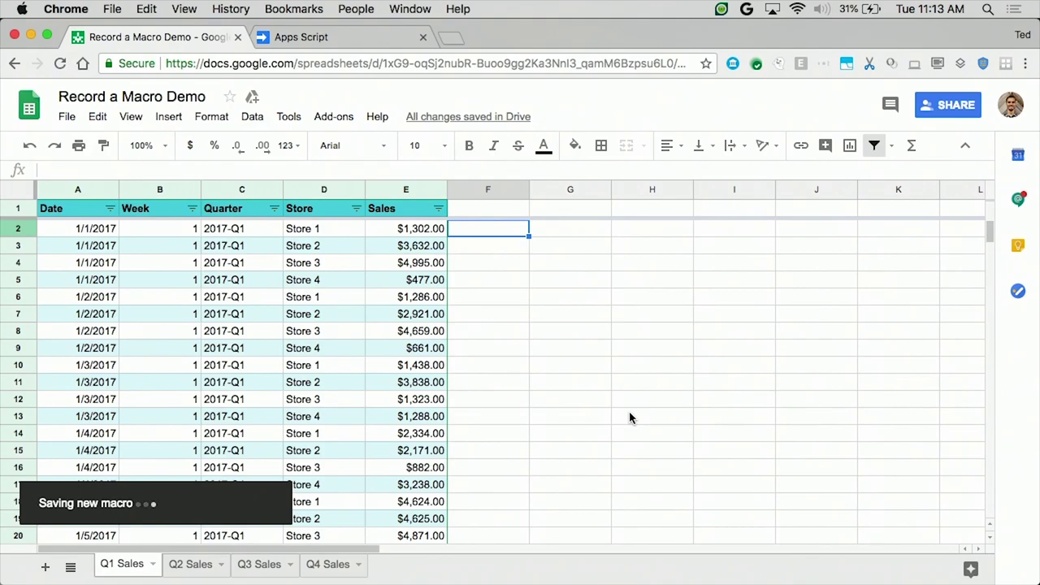
Run the Format Demo macro on the Q2 Sales sheet.
click(185, 563)
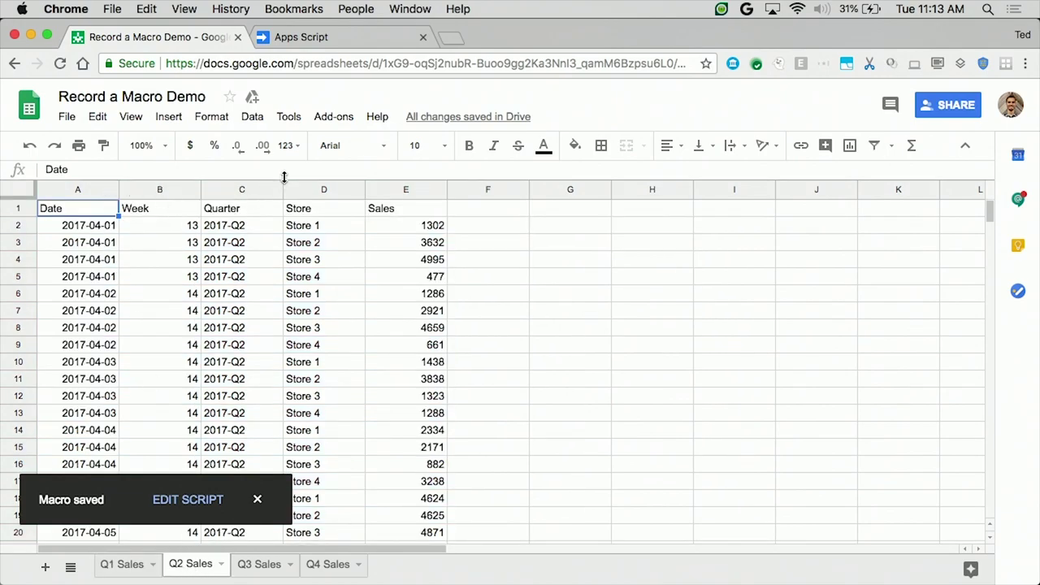
click(288, 118)
mouse_move(317, 198)
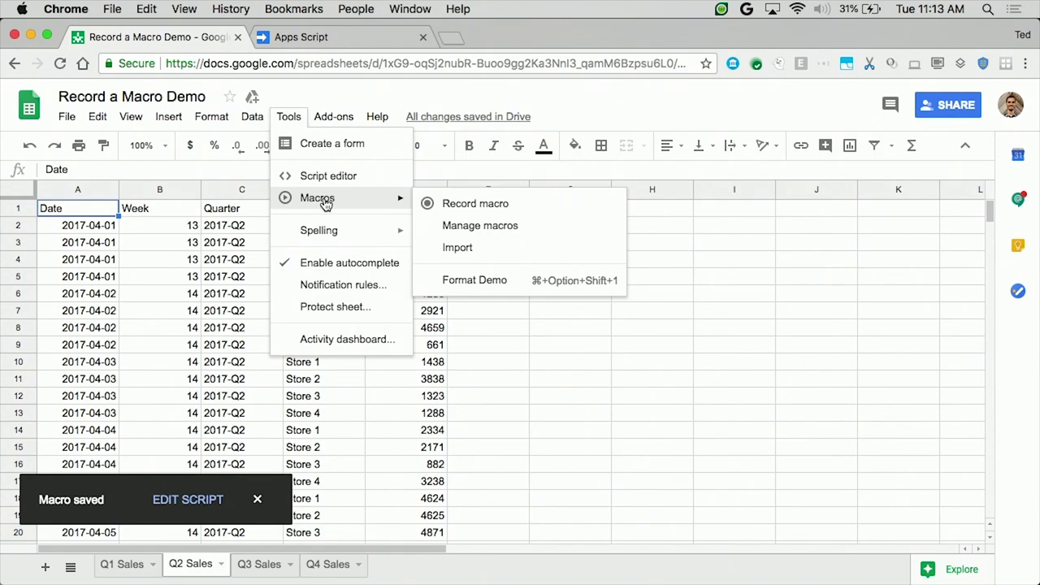
click(480, 281)
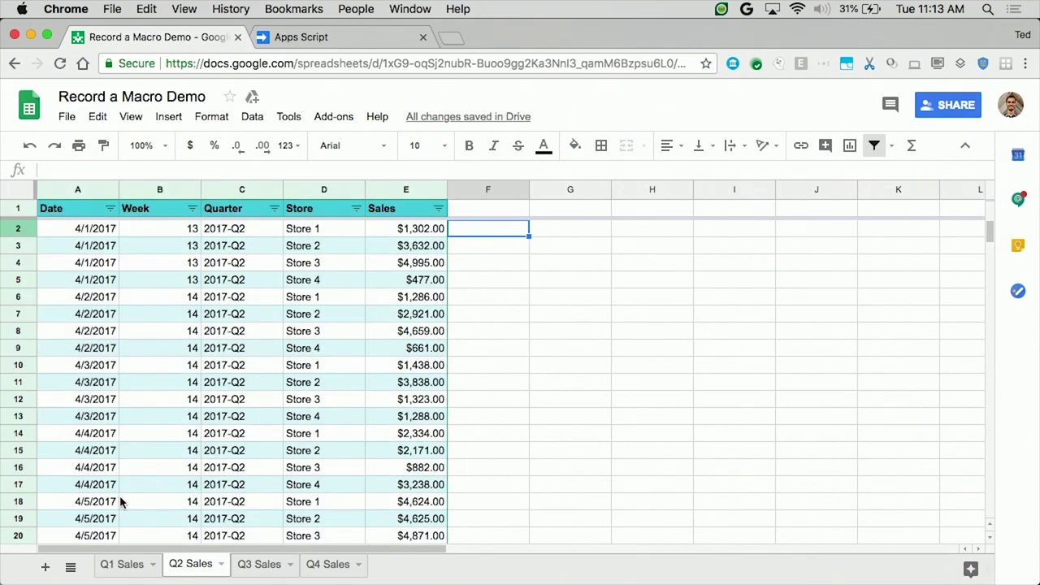
Return to the Q1 Sales sheet and start recording a second macro.
click(127, 561)
click(217, 336)
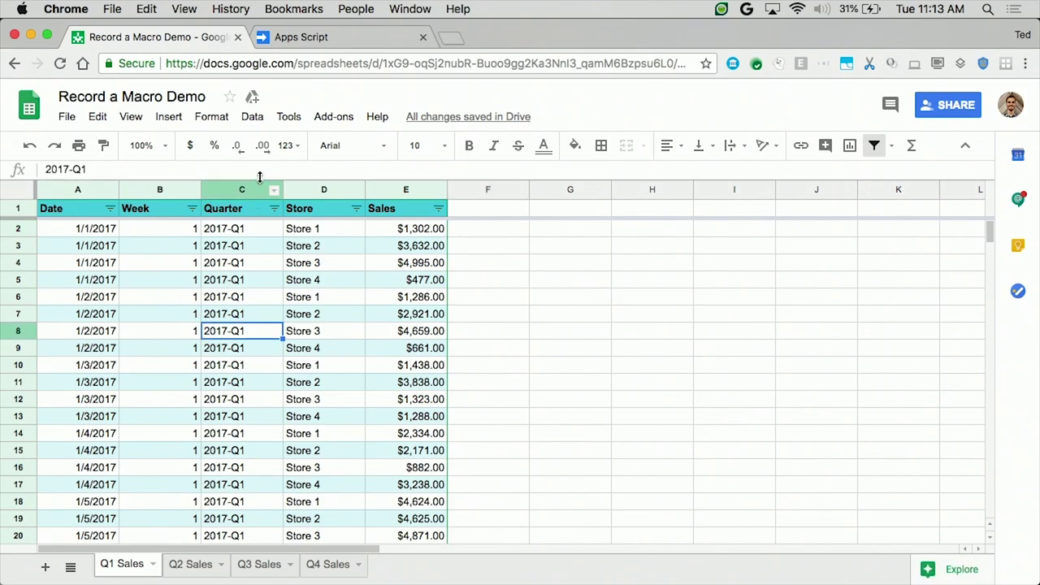
click(290, 119)
mouse_move(326, 202)
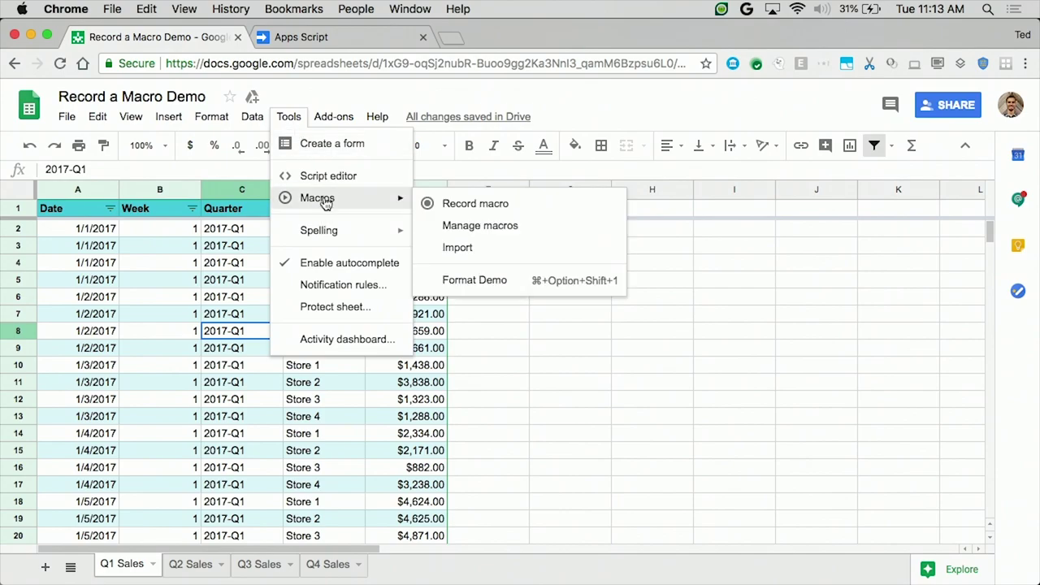
click(495, 204)
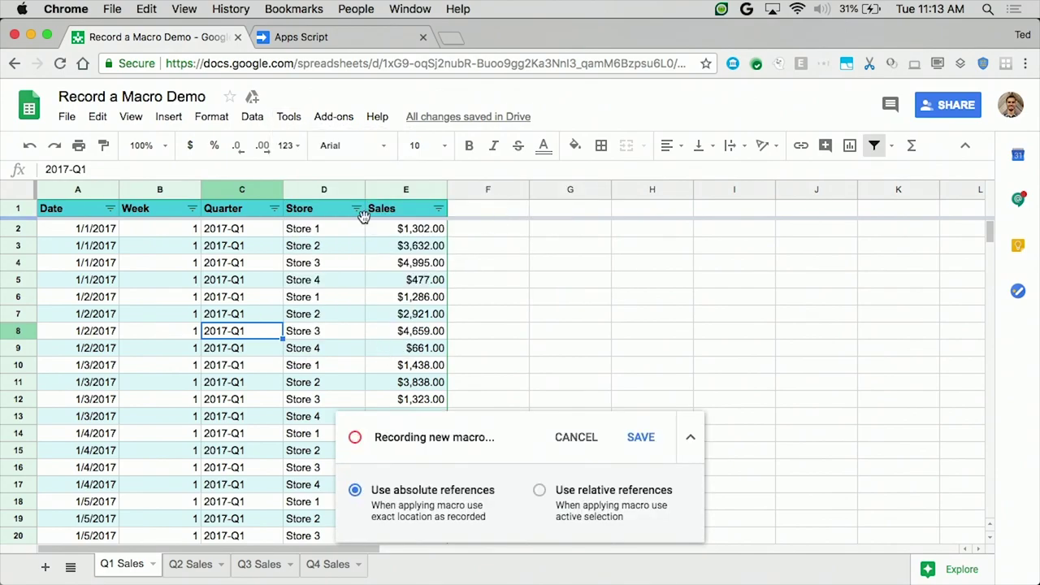
Insert a chart from the Store and Sales columns (D and E).
drag(325, 192, 390, 194)
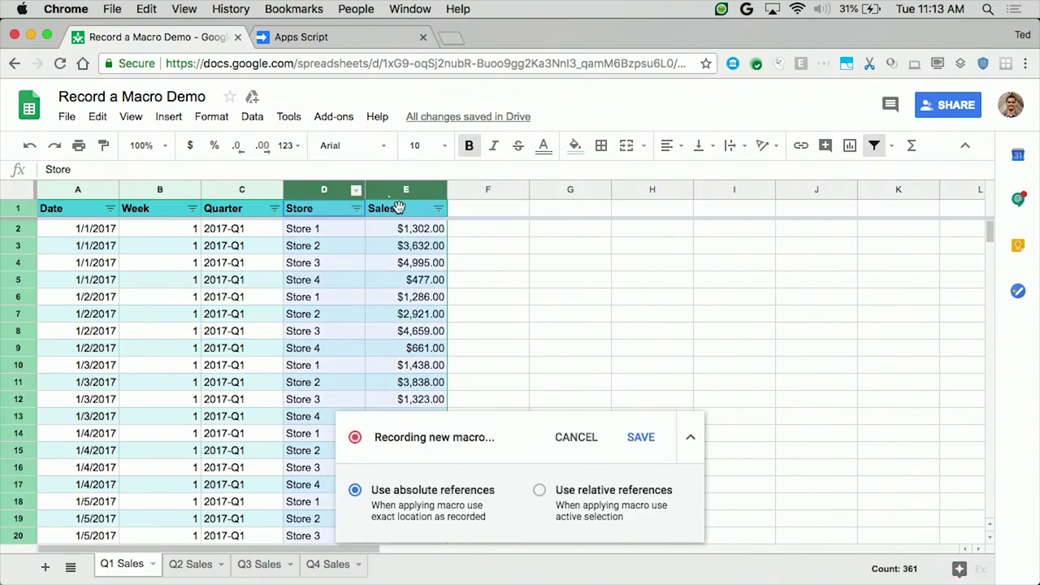
click(168, 117)
click(228, 203)
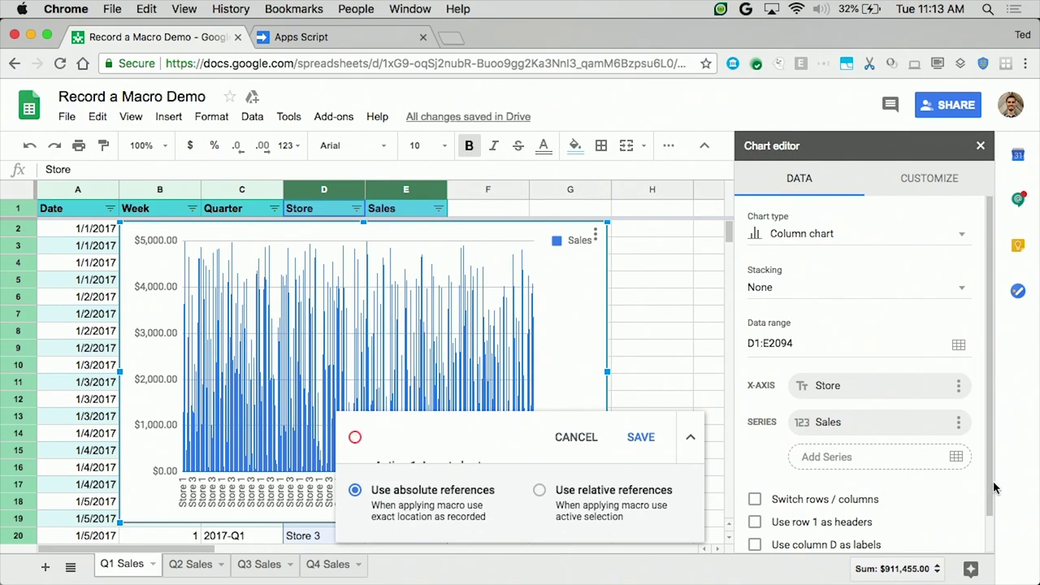
Aggregate the chart by column D and move it so its edge starts within column D.
scroll(987, 491, down, 1)
click(755, 528)
drag(200, 241, 389, 235)
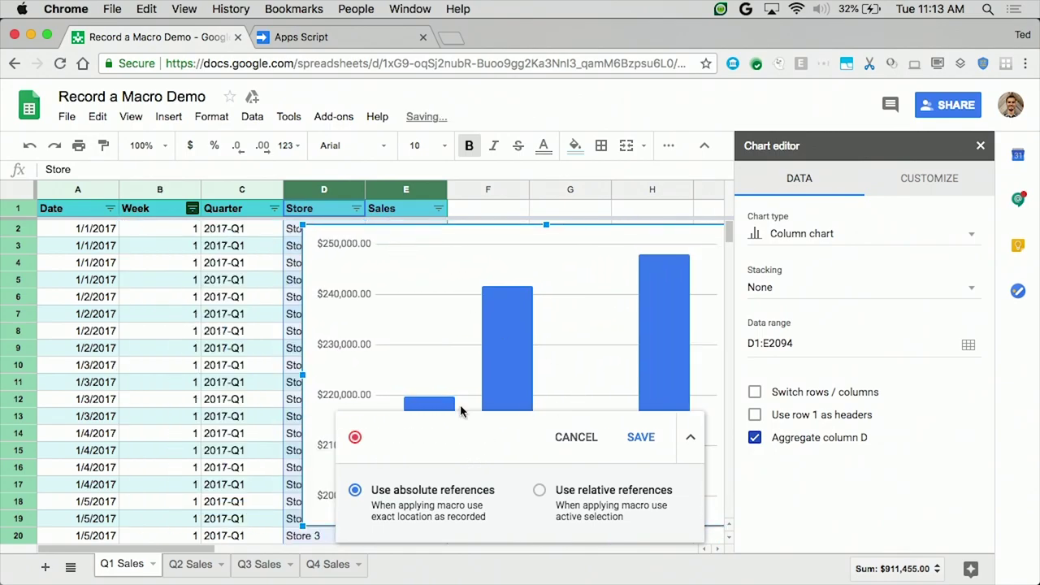
click(171, 263)
Create a pivot table from columns A to E with Store as rows and the sum of Sales as values.
click(77, 189)
drag(208, 206, 407, 191)
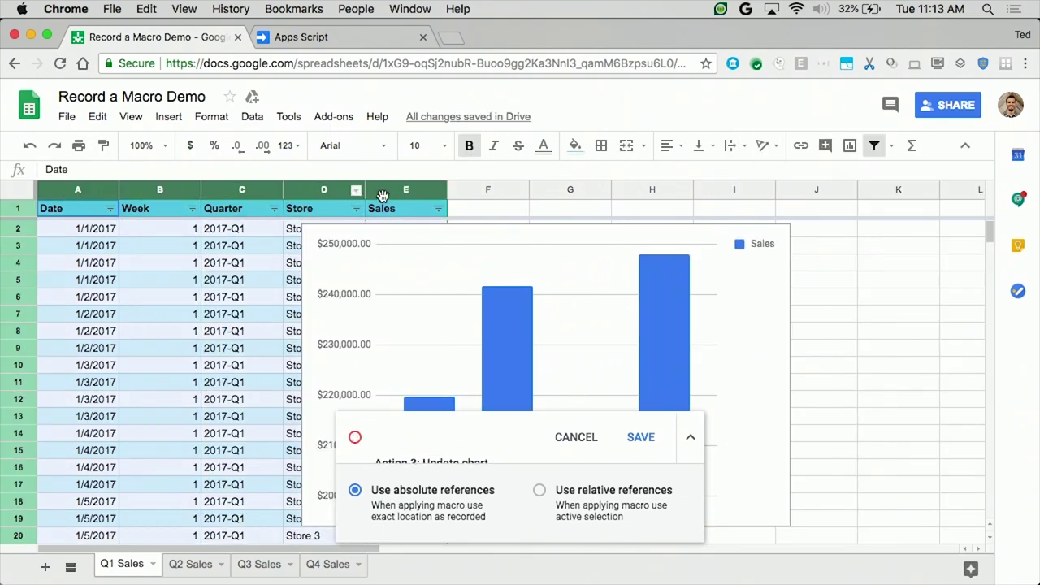
click(252, 117)
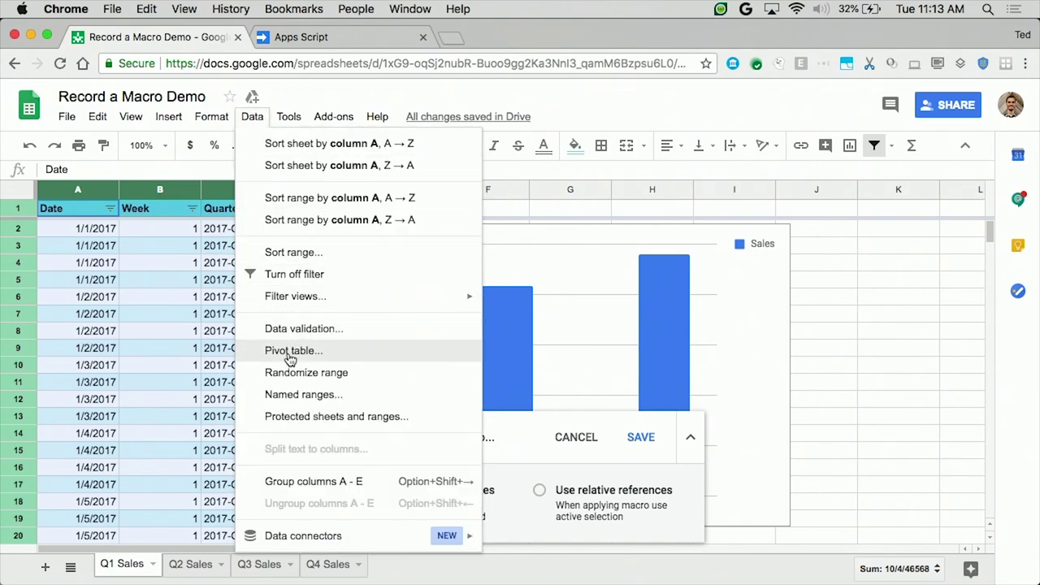
click(358, 347)
click(967, 321)
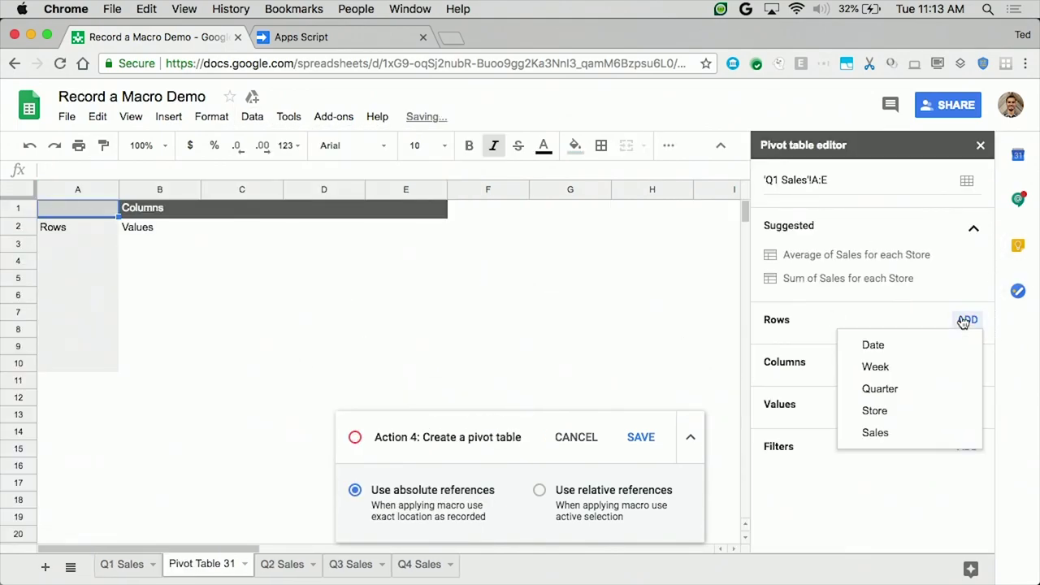
click(893, 419)
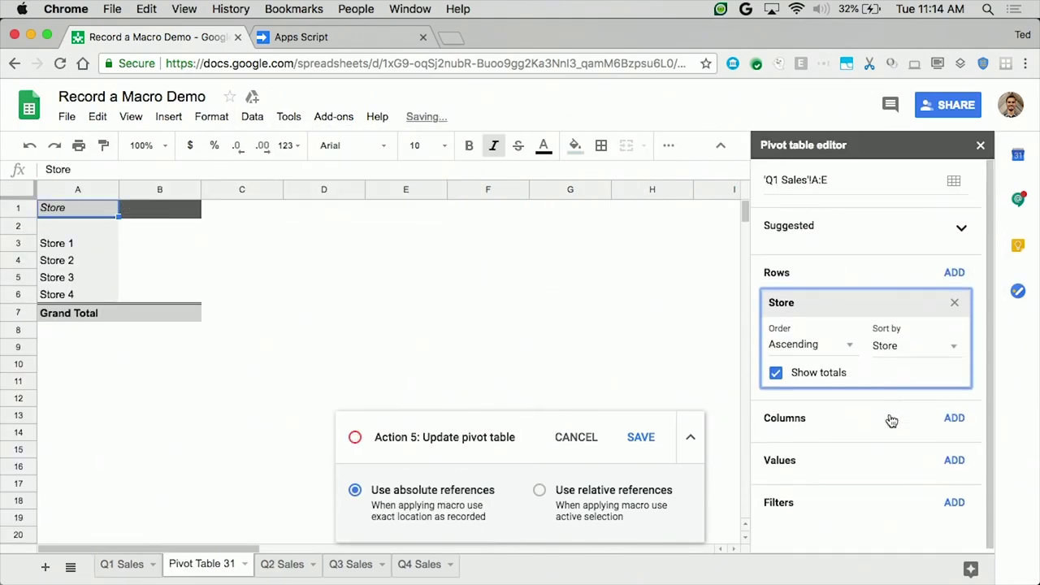
click(953, 463)
click(819, 407)
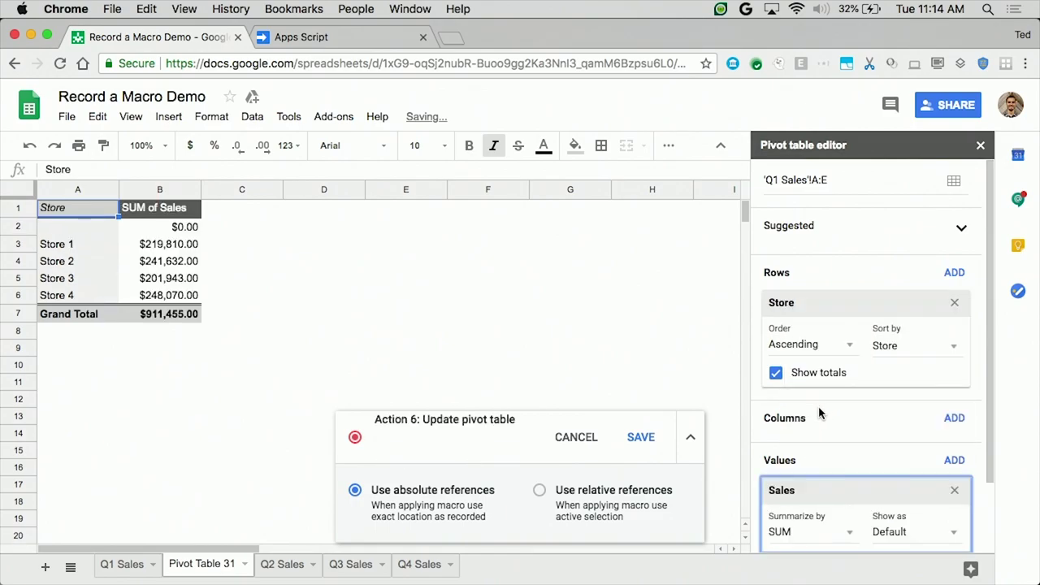
Save the recorded macro as "Analysis Demo" with shortcut number 2.
click(627, 437)
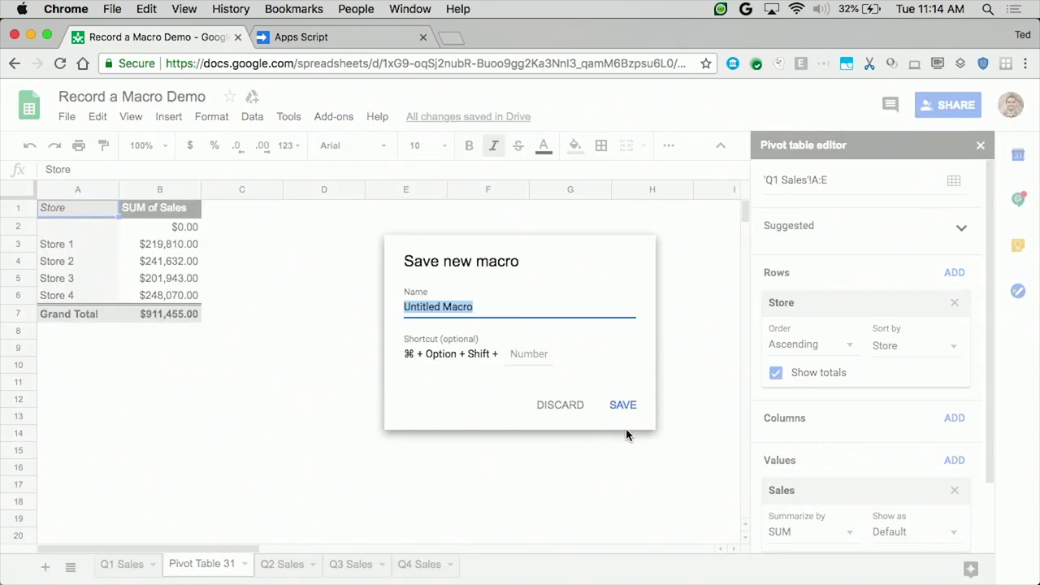
text(Analysis DF)
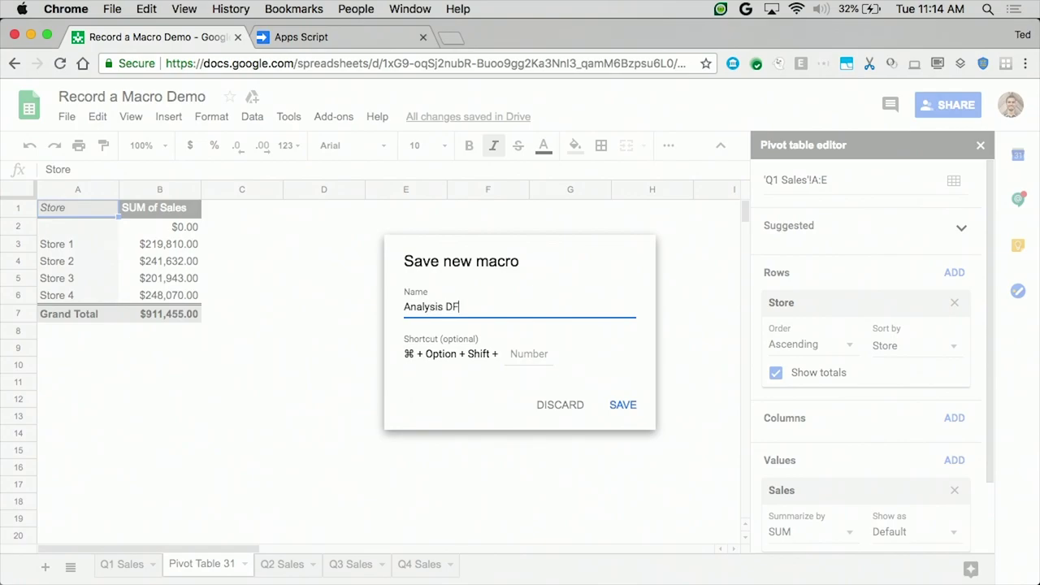
text(mo)
key(Tab)
text(2)
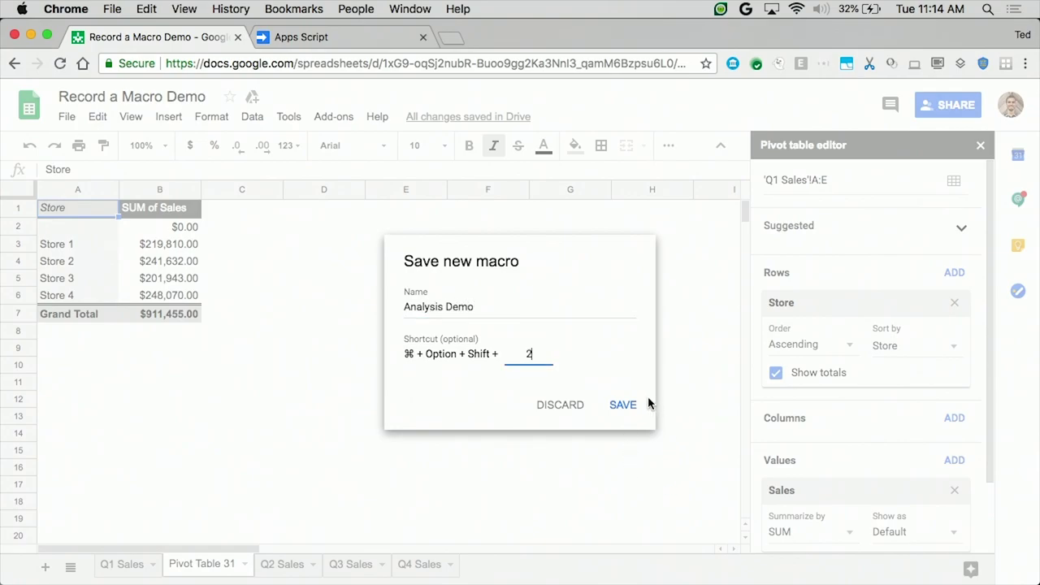
click(623, 405)
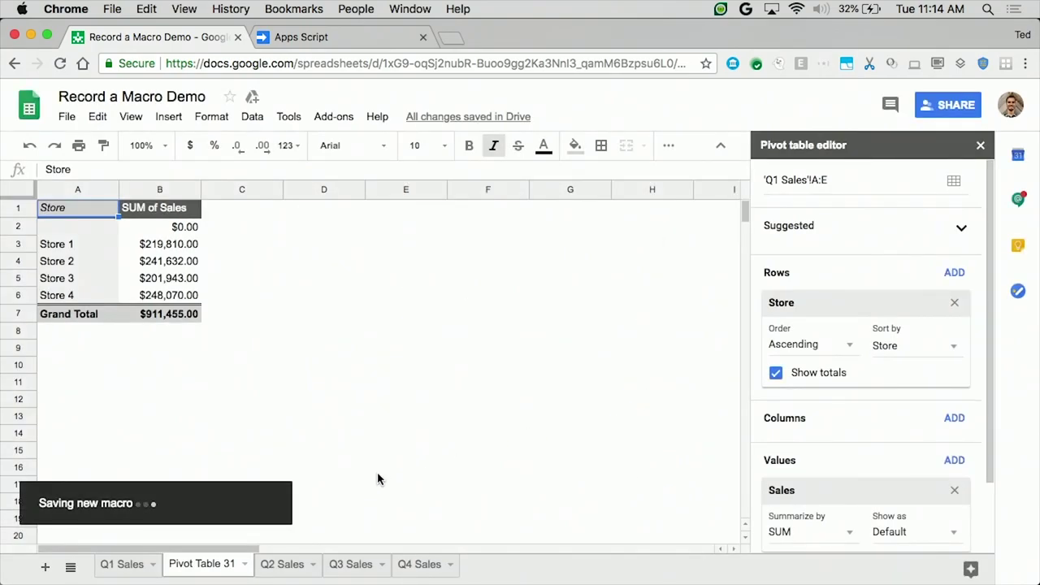
Run the Analysis Demo macro on the Q2 Sales sheet, starting from cell A1.
click(289, 563)
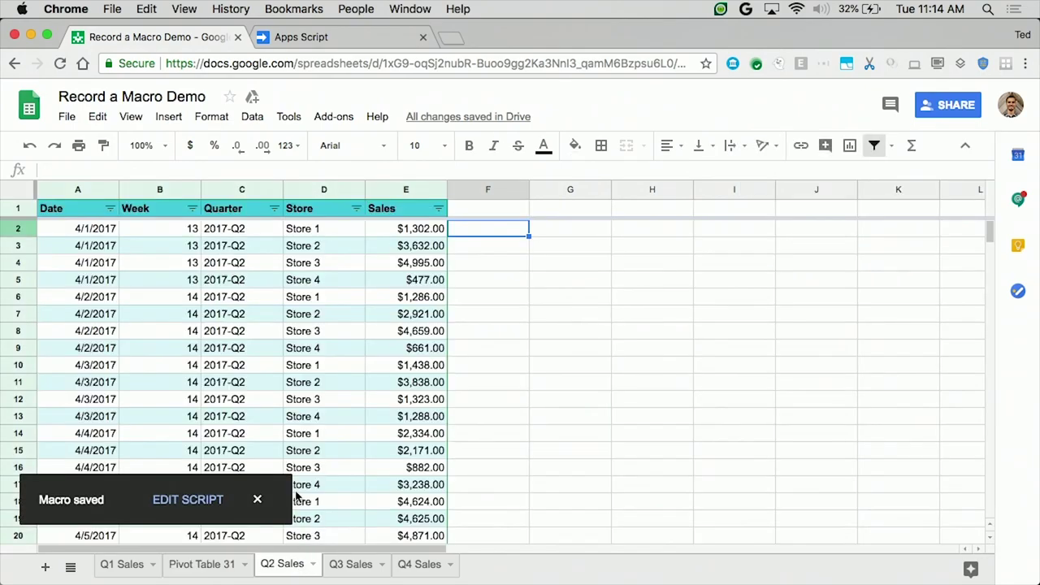
click(92, 215)
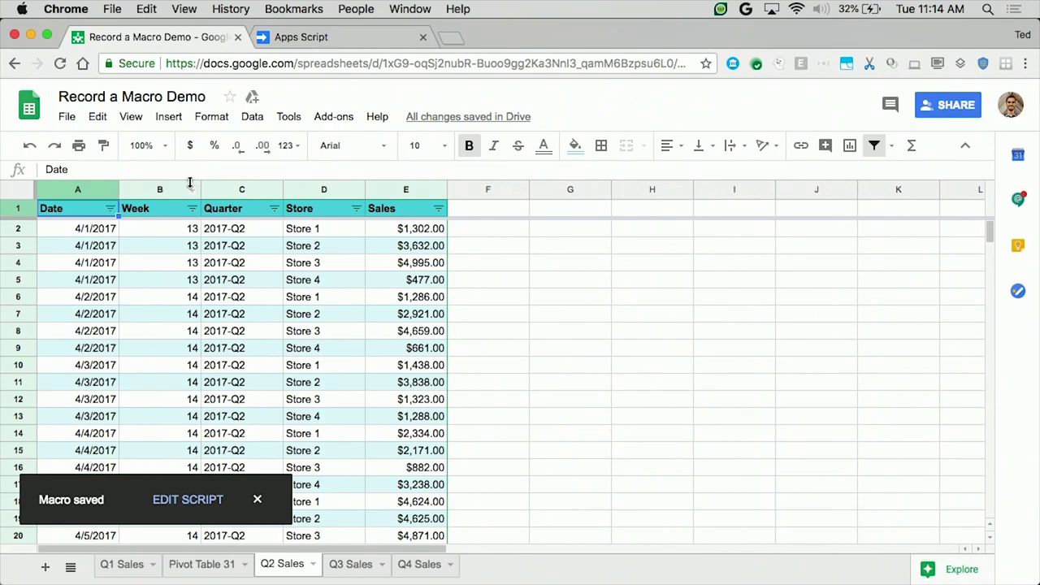
click(252, 116)
mouse_move(288, 116)
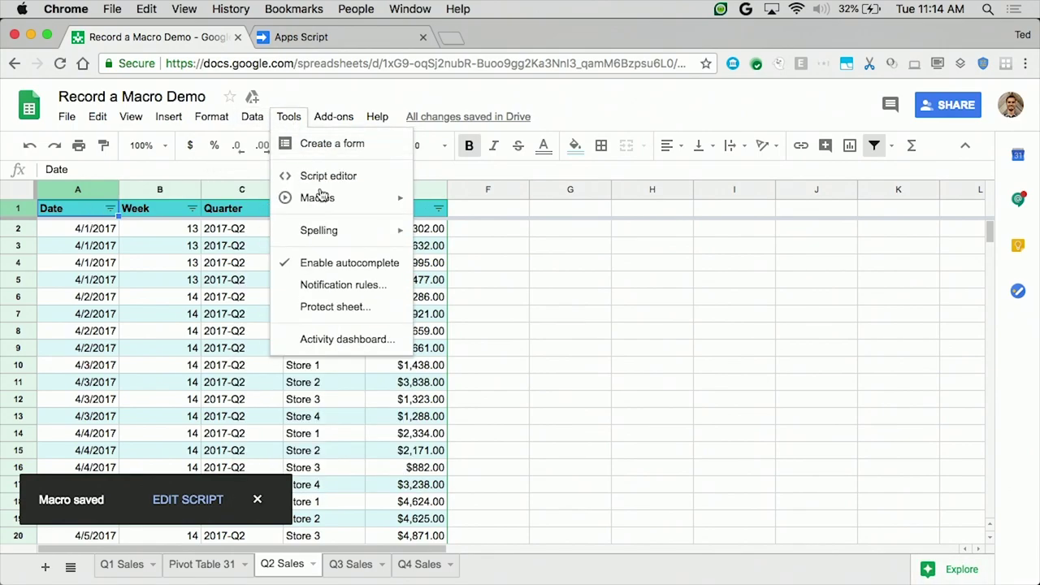
mouse_move(317, 199)
click(462, 280)
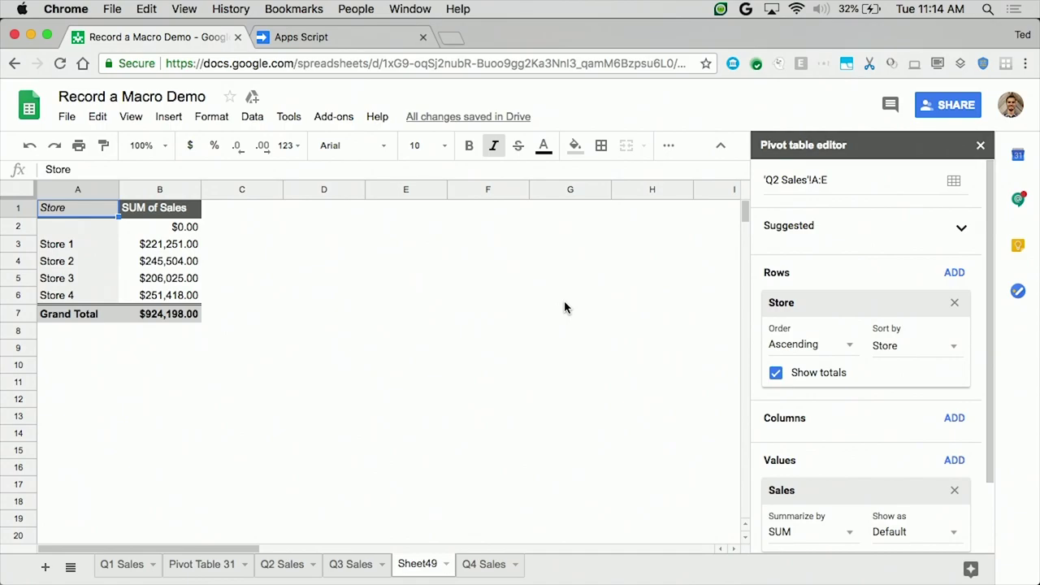
Open the spreadsheet's script editor and look through the recorded macro code in macros.gs.
click(371, 42)
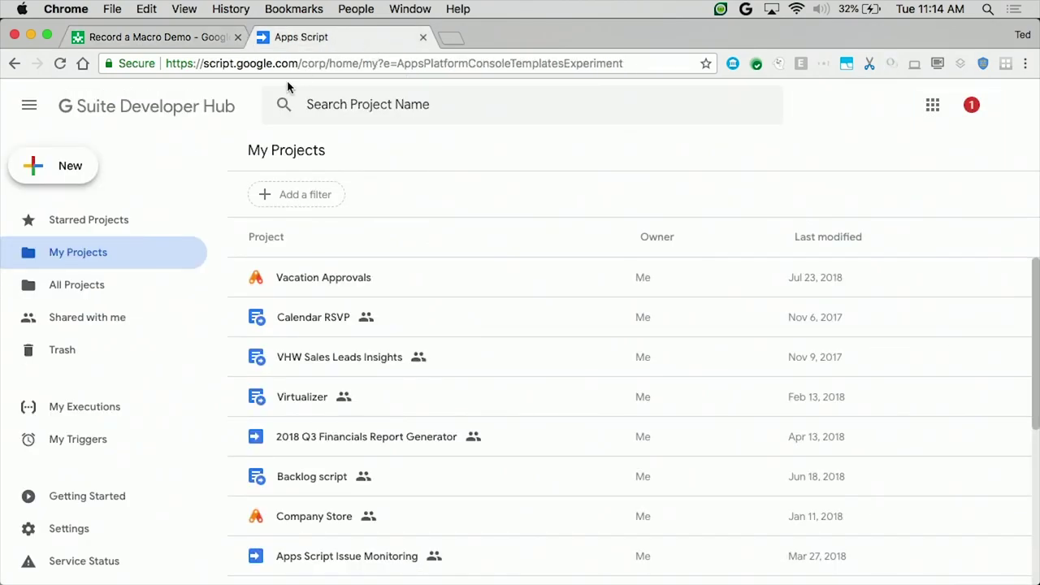
click(194, 40)
click(288, 117)
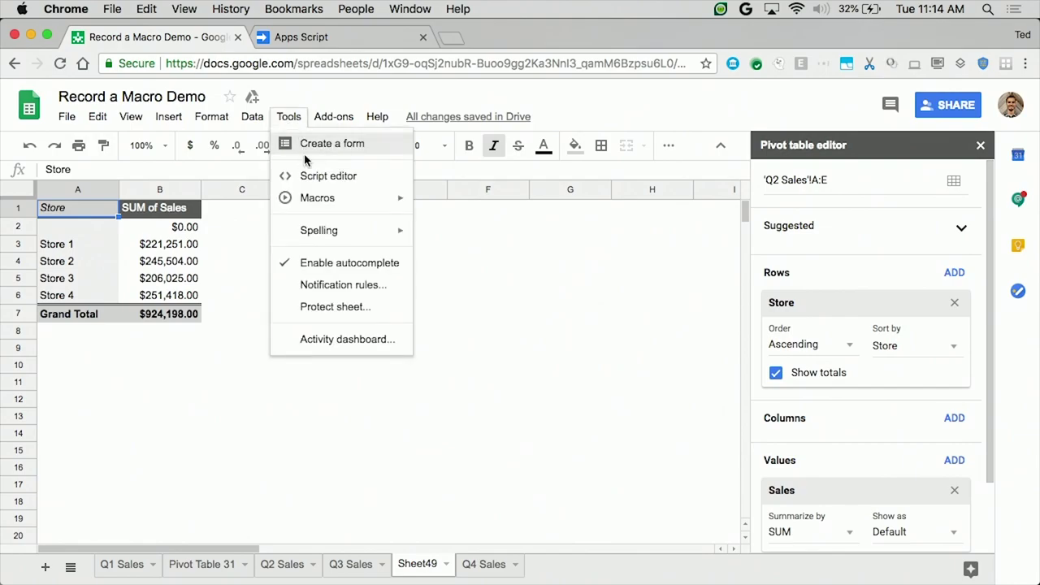
click(319, 177)
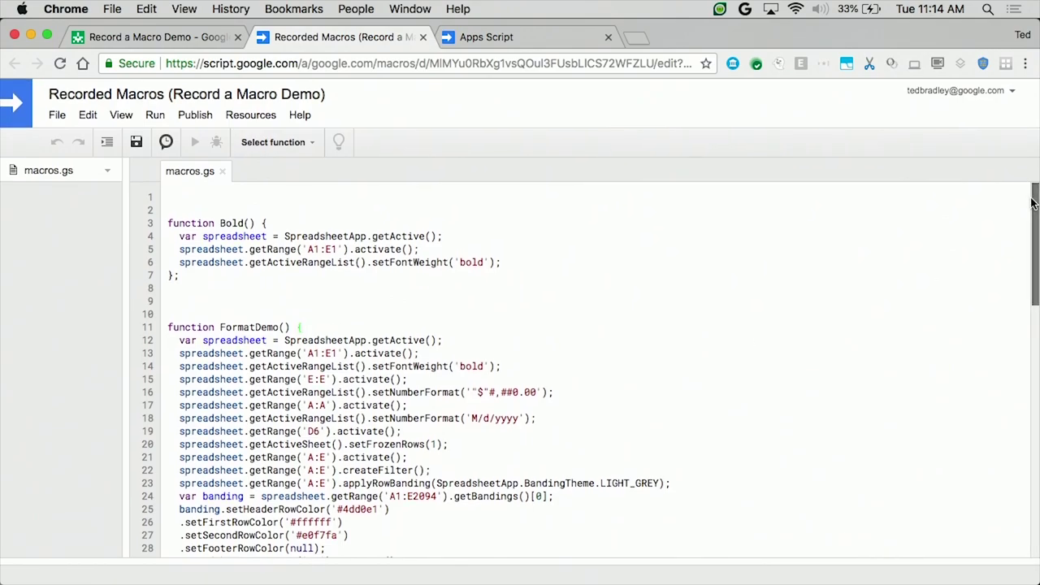
scroll(1005, 377, down, 6)
scroll(1005, 376, up, 2)
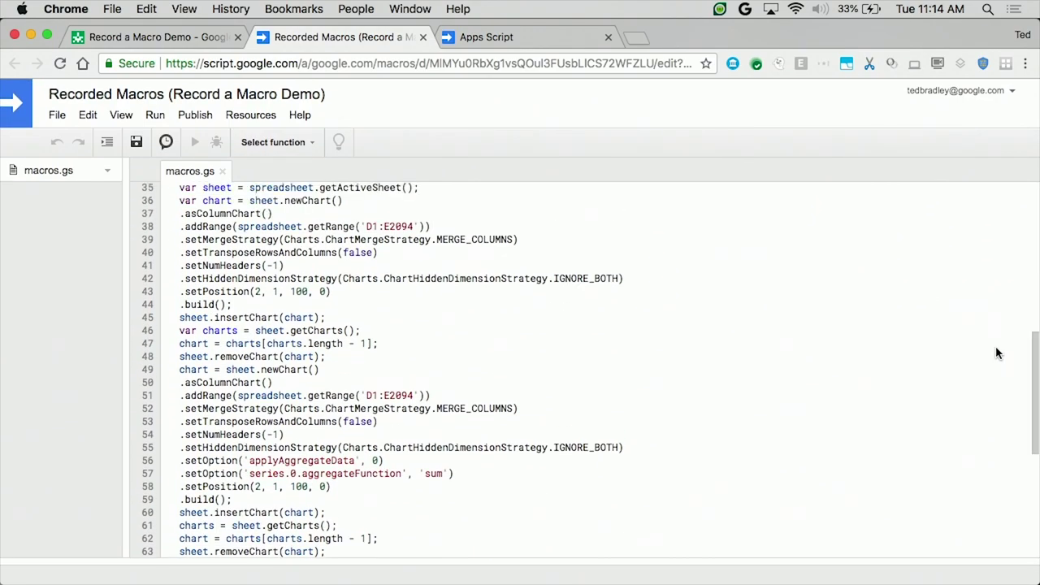
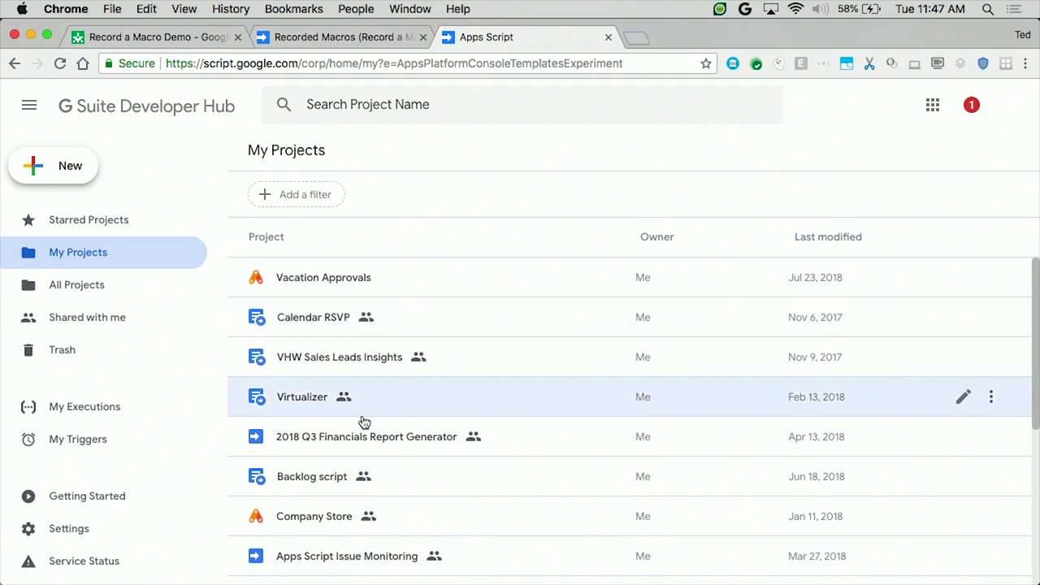
Switch to the G Suite Developer Hub's Getting Started page and browse its guides, add-on starters, web app starters and chat bots.
click(87, 498)
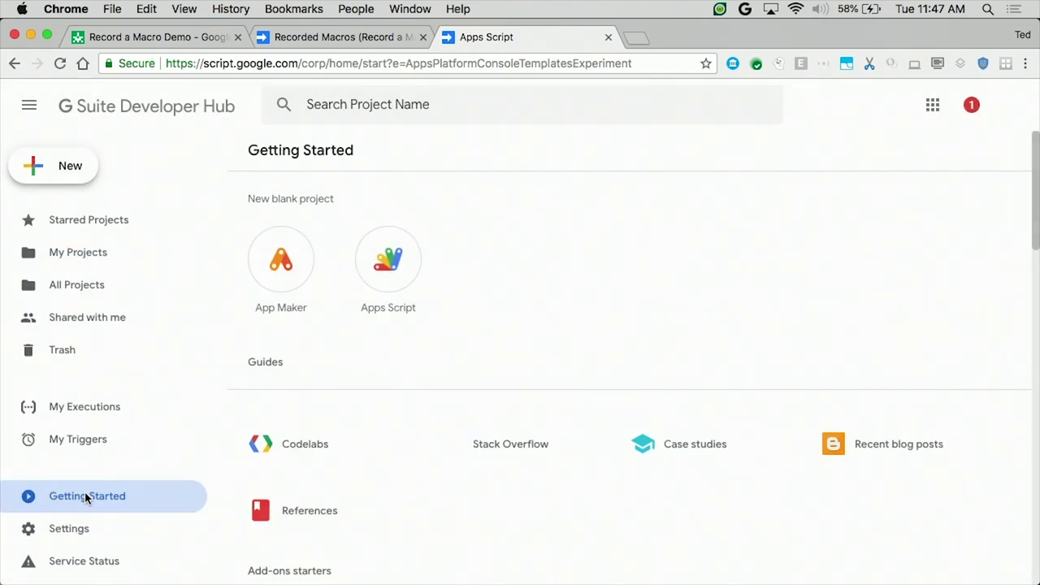
scroll(457, 380, down, 5)
scroll(457, 380, up, 1)
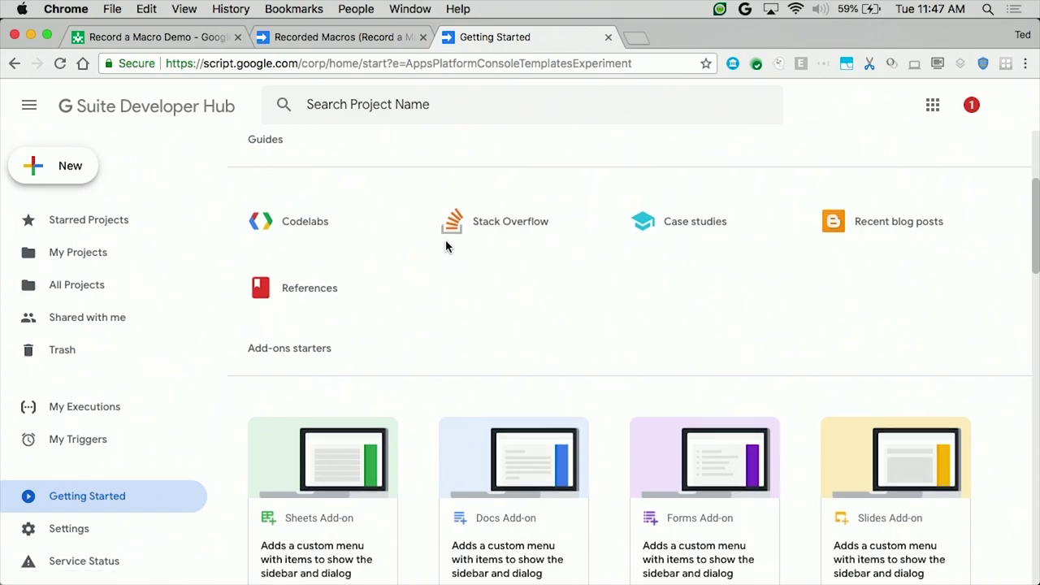
scroll(446, 244, down, 3)
scroll(735, 401, down, 6)
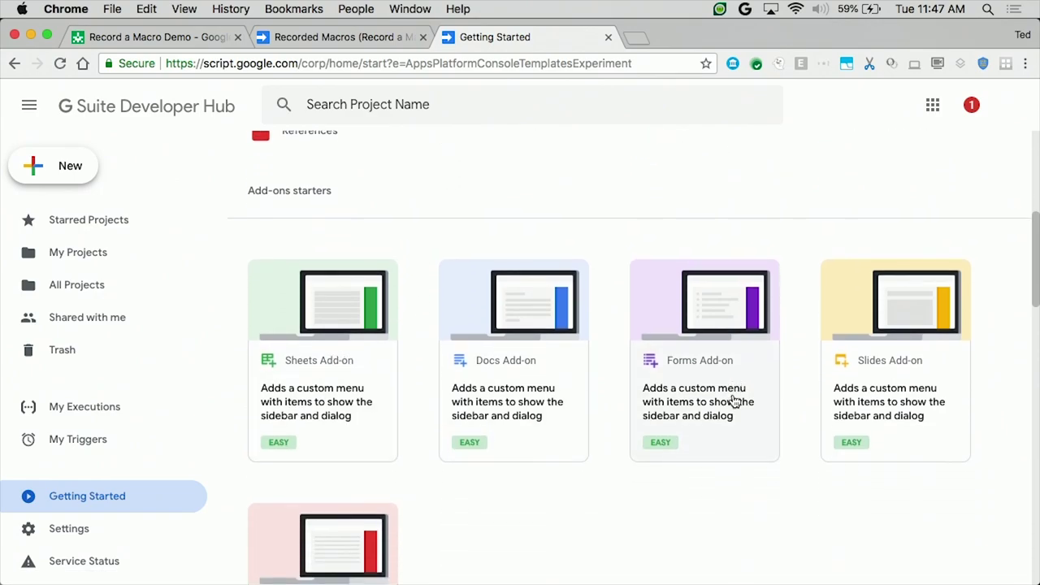
scroll(735, 402, down, 11)
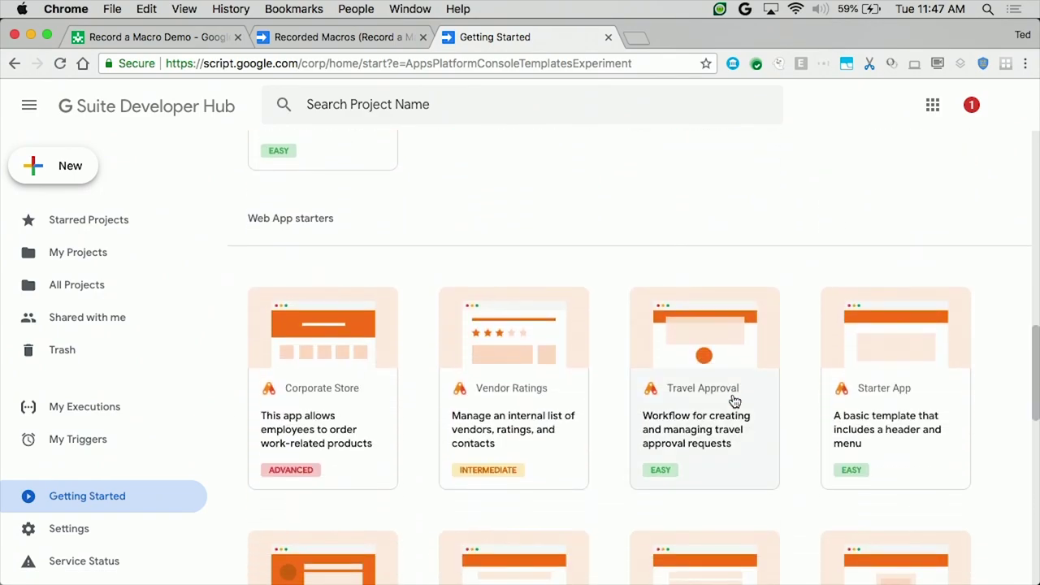
scroll(735, 401, down, 9)
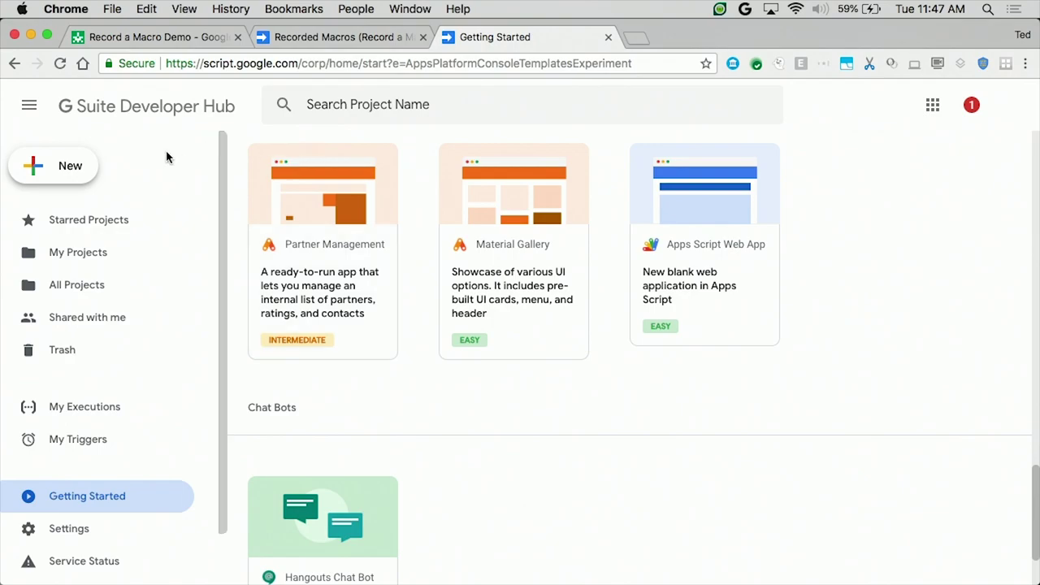
Return to My Projects, search for "customer issues" and view the available actions for the Customer Issues project.
click(372, 107)
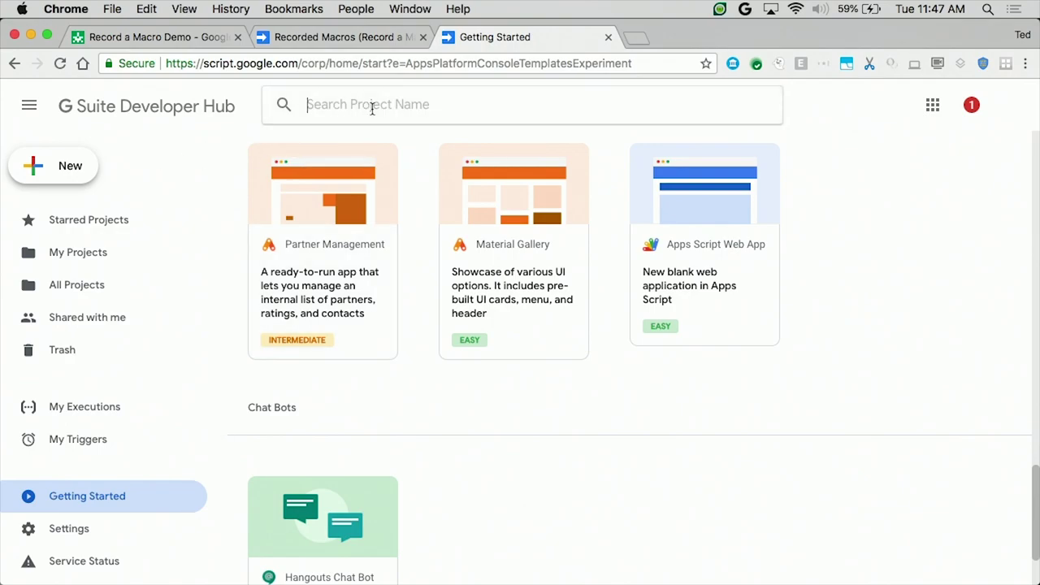
click(70, 254)
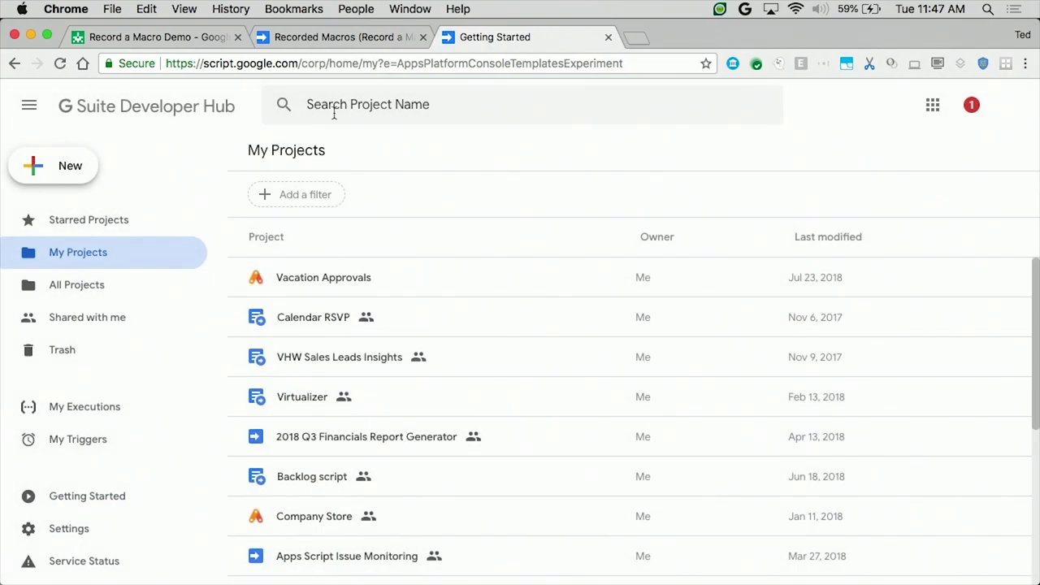
click(334, 108)
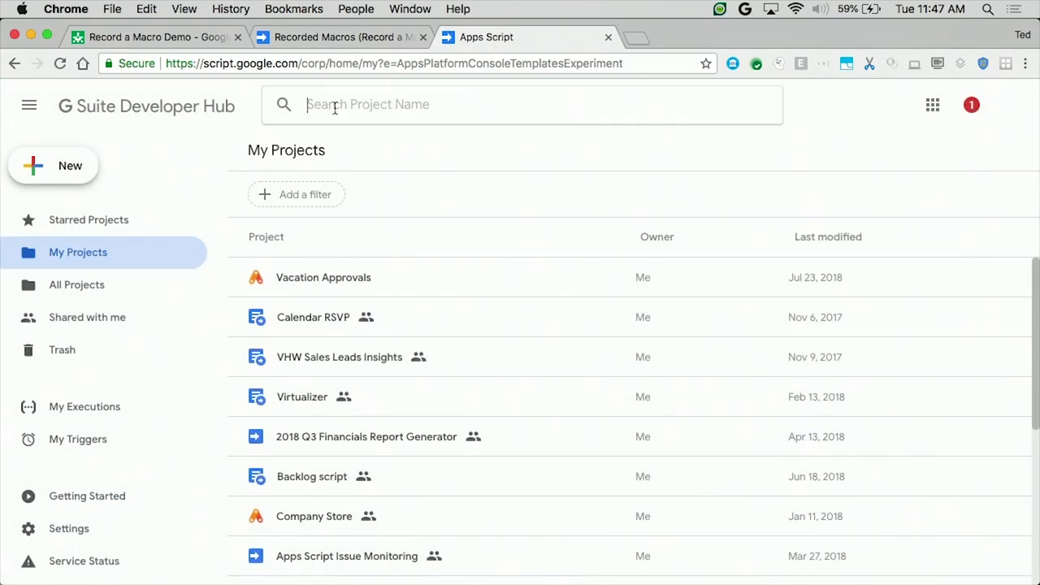
text(customer issu)
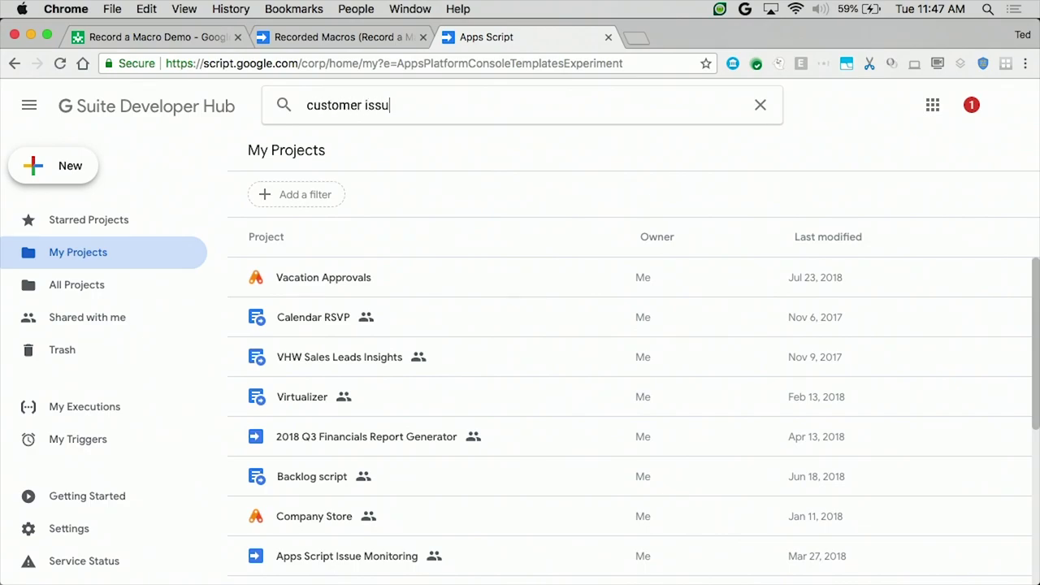
text(es)
key(Return)
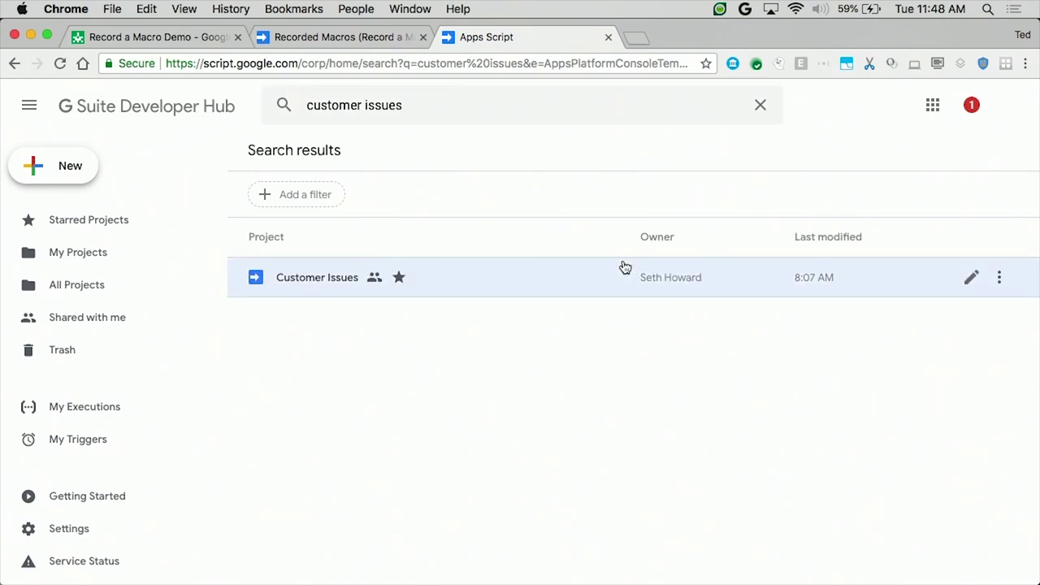
click(1001, 279)
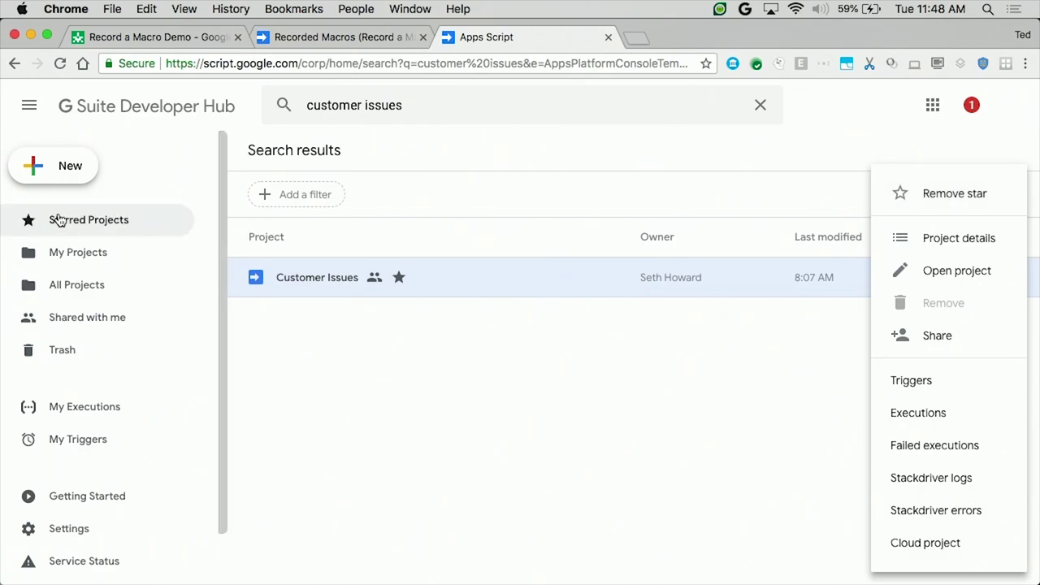
click(89, 231)
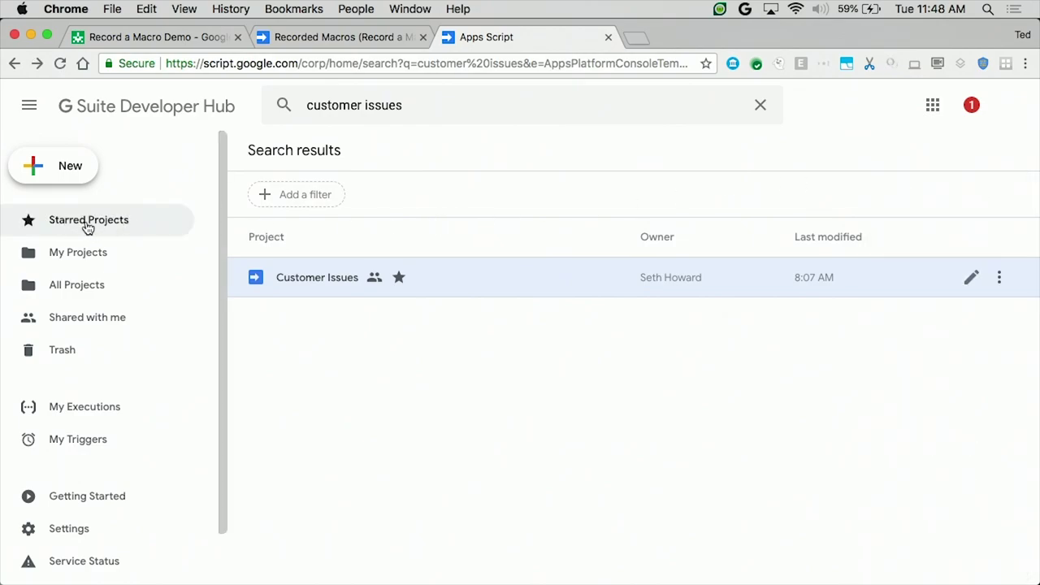
Open the Starred Projects dashboard and examine its error rate chart and per-project statistics.
click(87, 224)
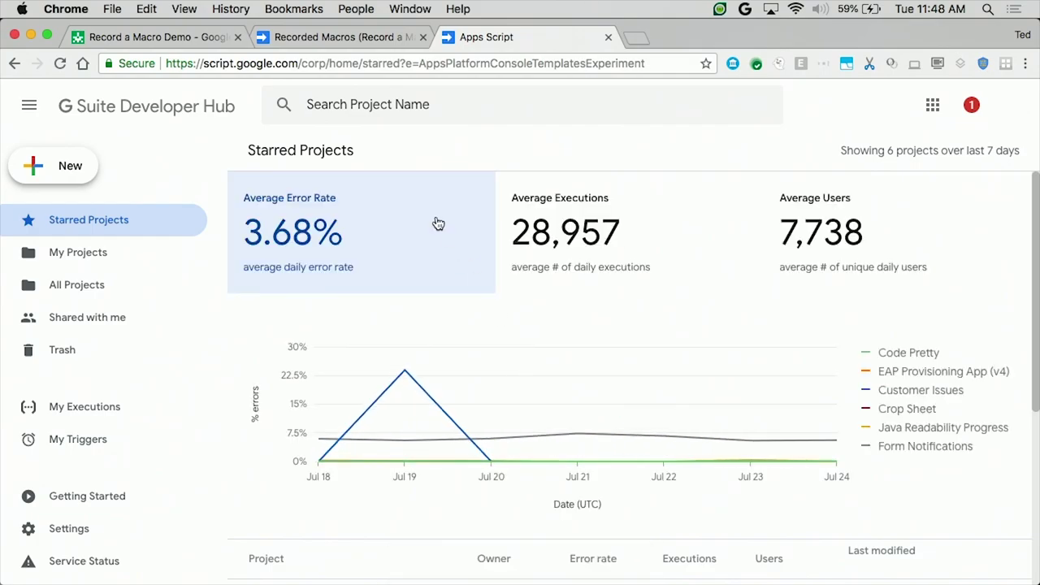
scroll(458, 262, down, 5)
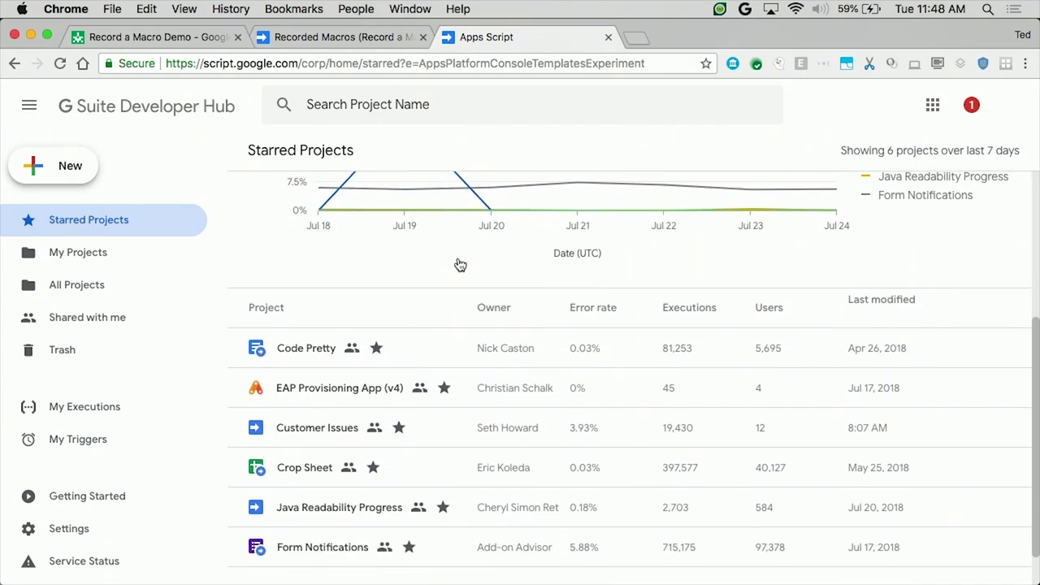
scroll(447, 434, up, 5)
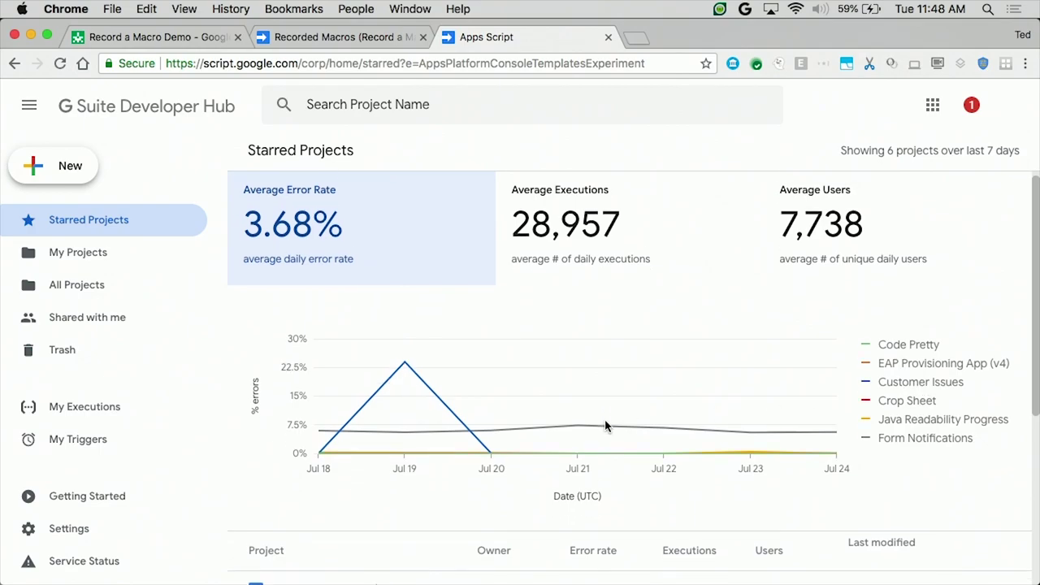
scroll(608, 422, down, 5)
scroll(605, 426, down, 1)
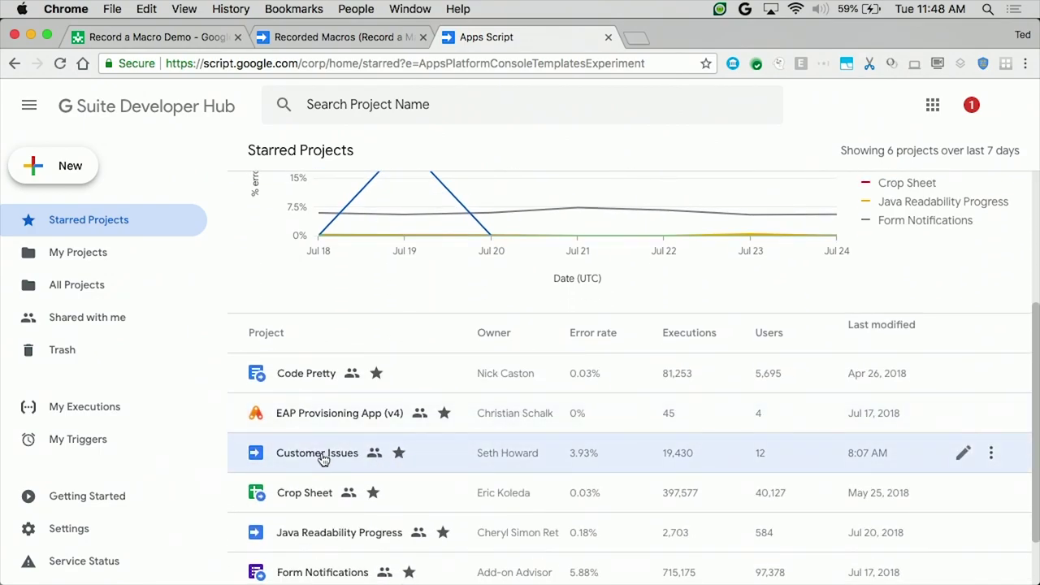
Open the Customer Issues project overview and examine its 7-day summary, health chart, OAuth scopes and project details.
click(319, 453)
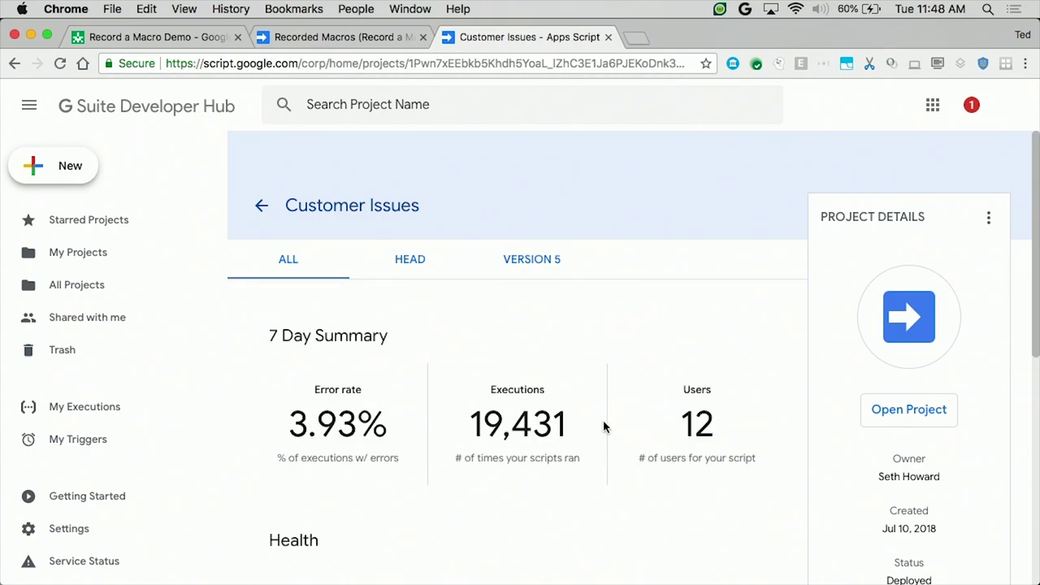
scroll(606, 426, down, 1)
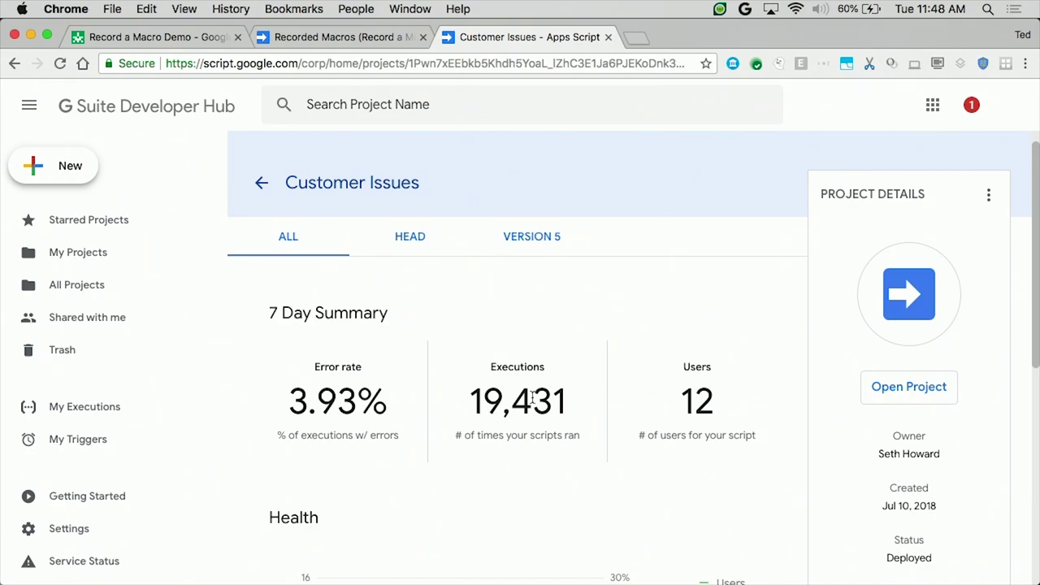
scroll(533, 400, down, 5)
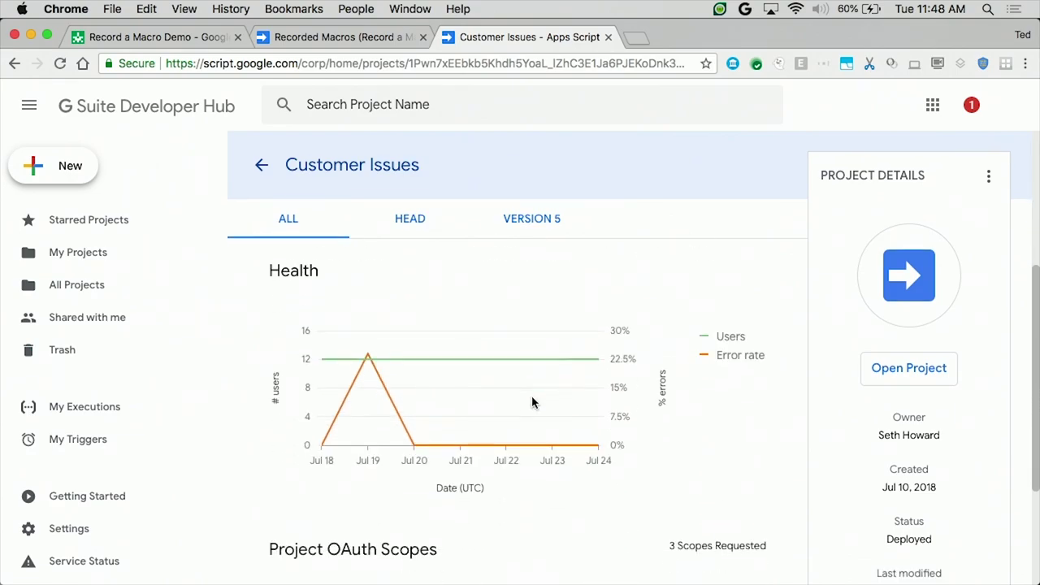
scroll(532, 400, down, 5)
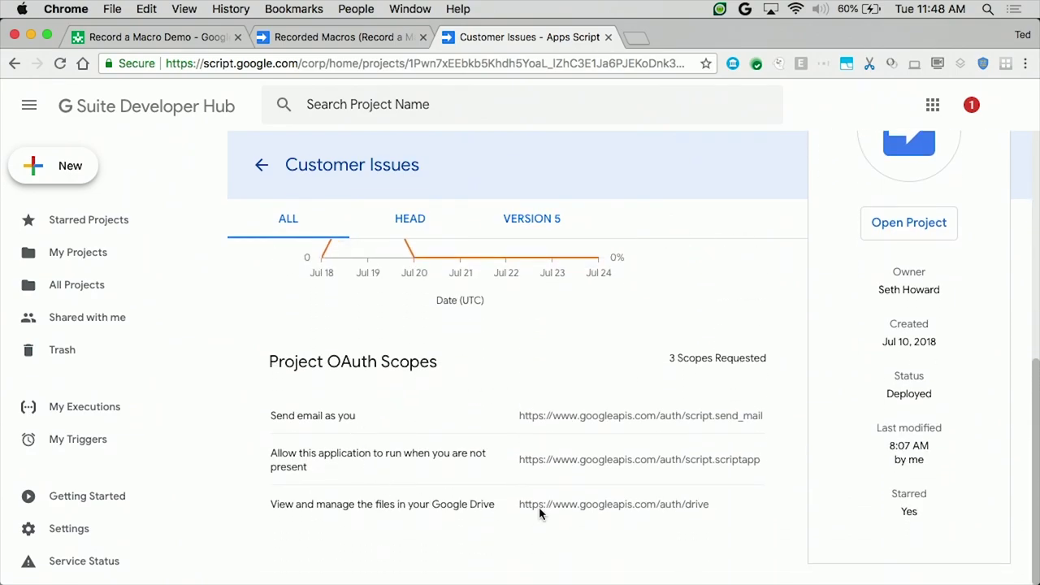
scroll(646, 516, up, 2)
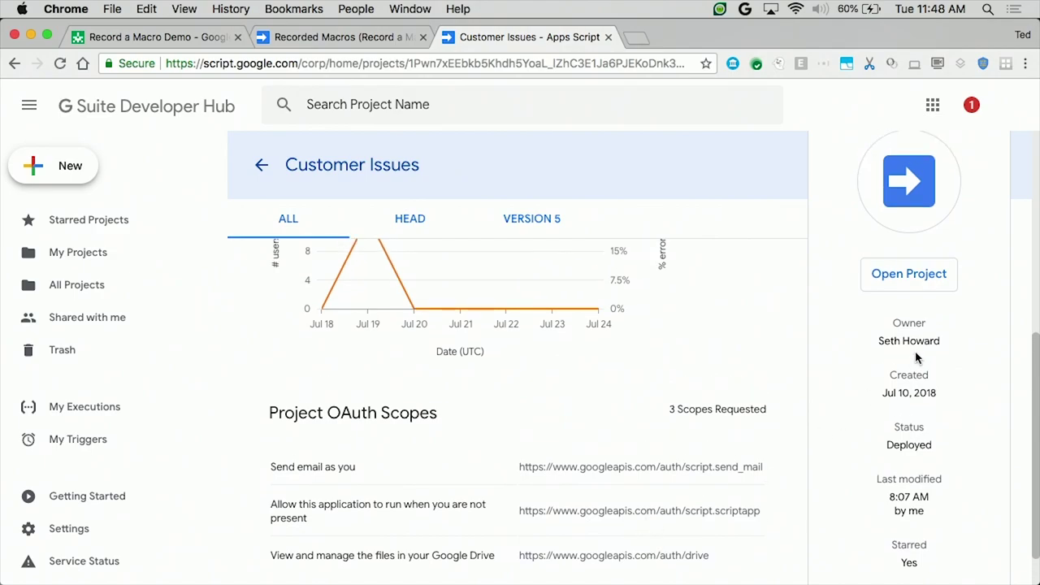
scroll(919, 488, up, 5)
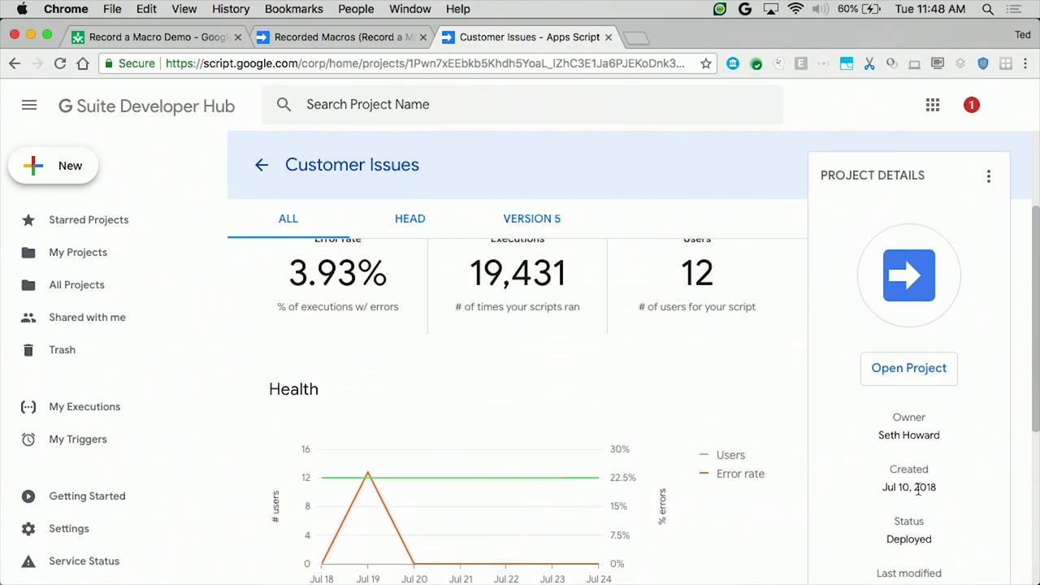
View the Customer Issues project's available actions and examine the Head deployment's statistics and health chart.
click(988, 176)
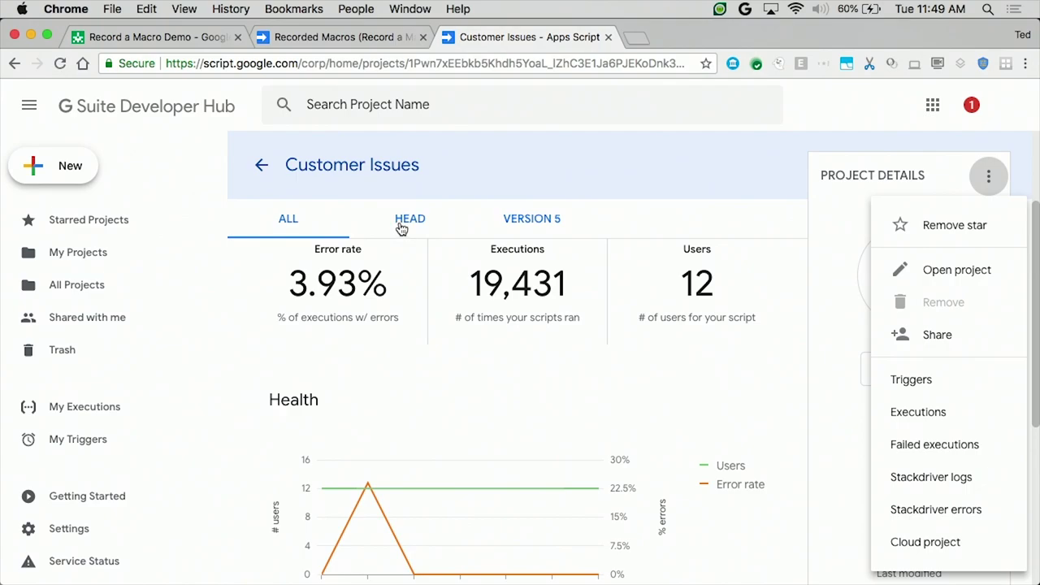
key(Escape)
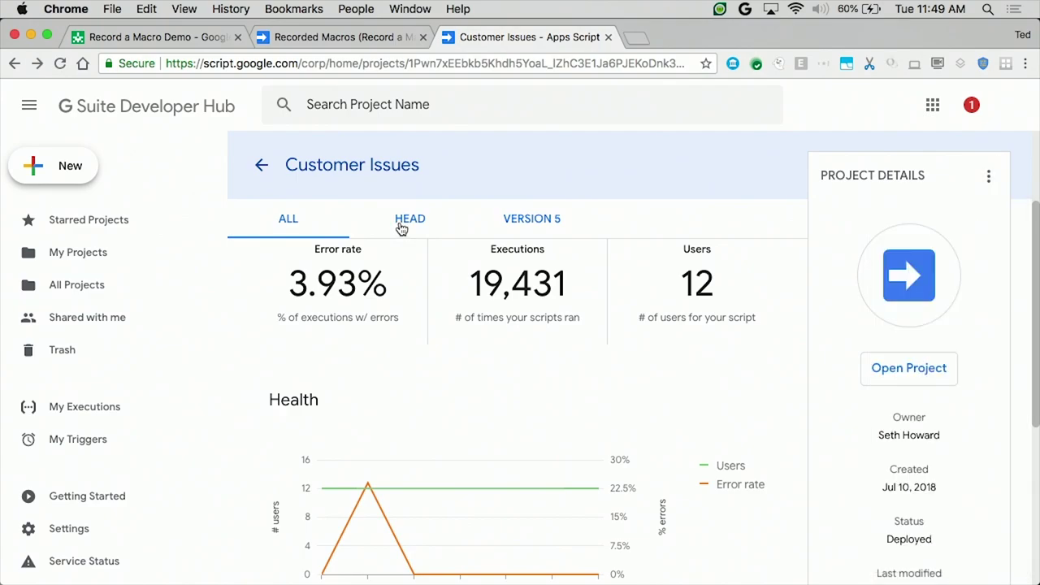
click(401, 229)
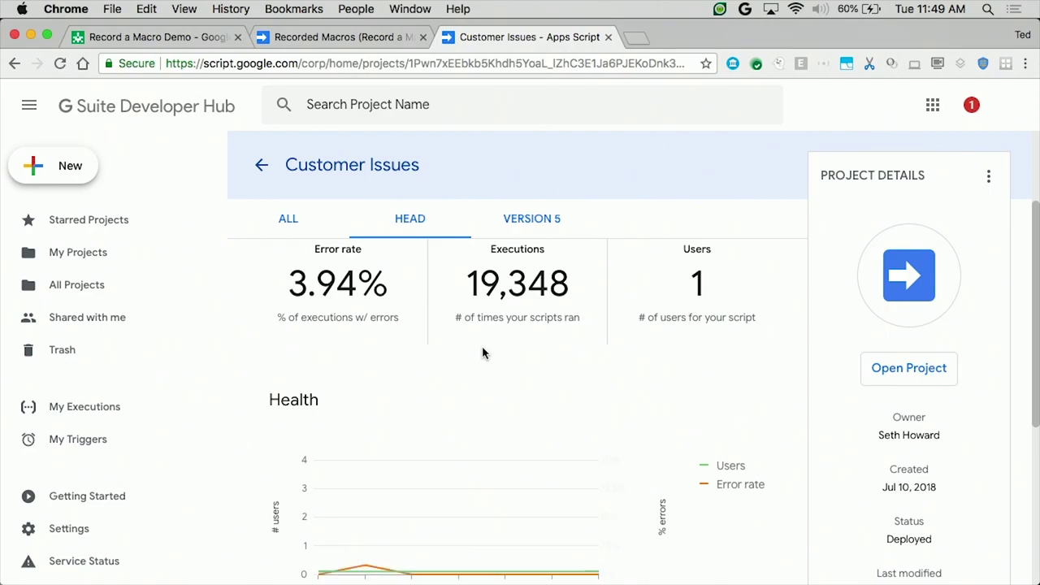
scroll(483, 353, down, 2)
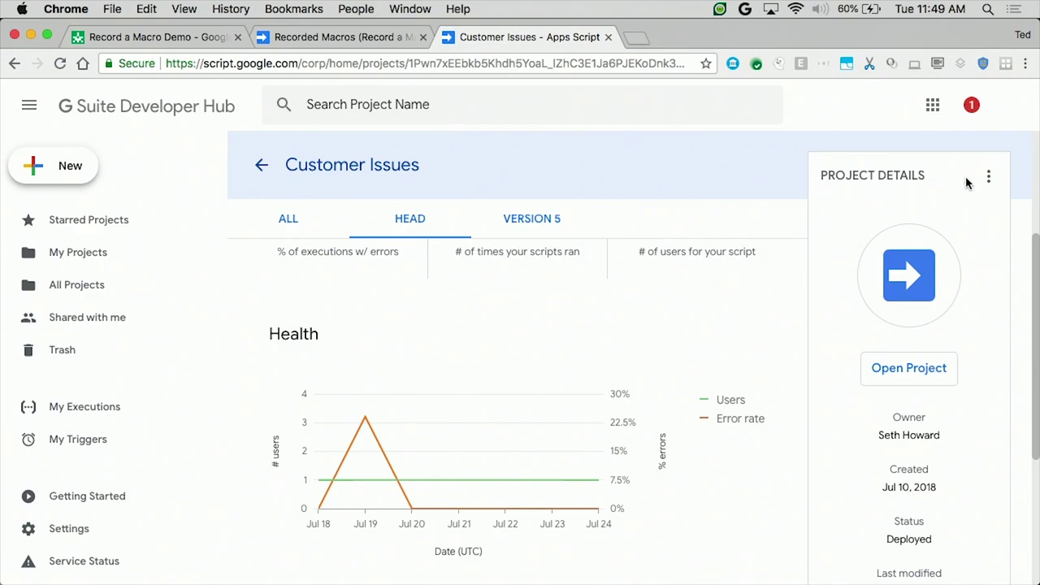
Open the Head deployment's executions list and filter it by the status Failed.
click(989, 176)
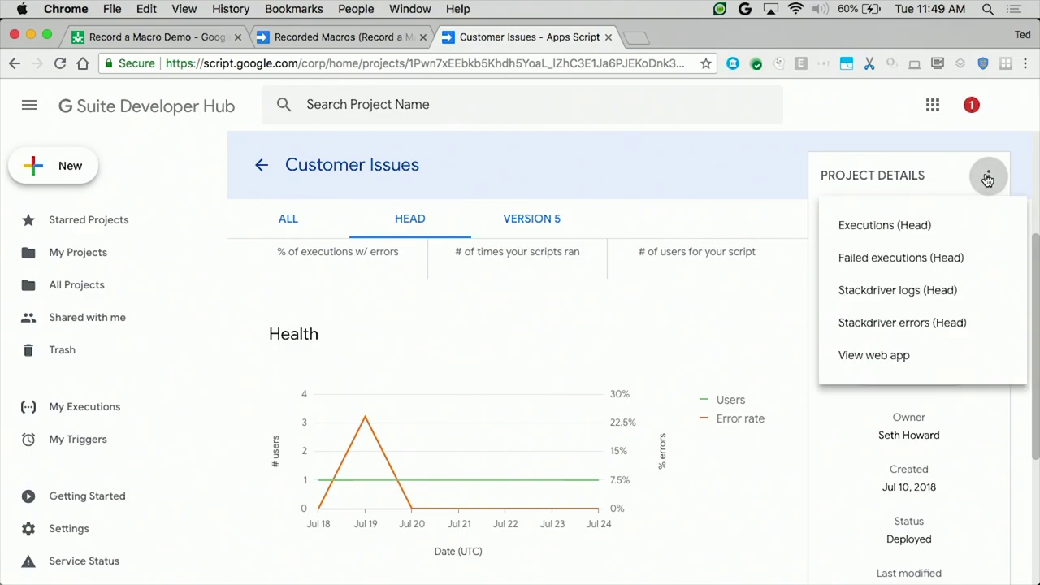
click(935, 228)
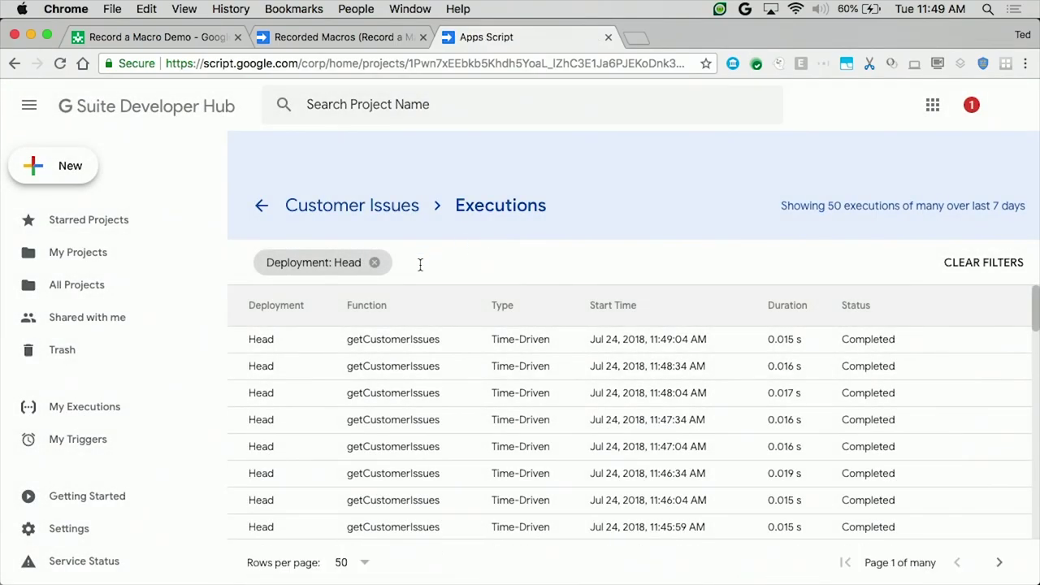
click(420, 264)
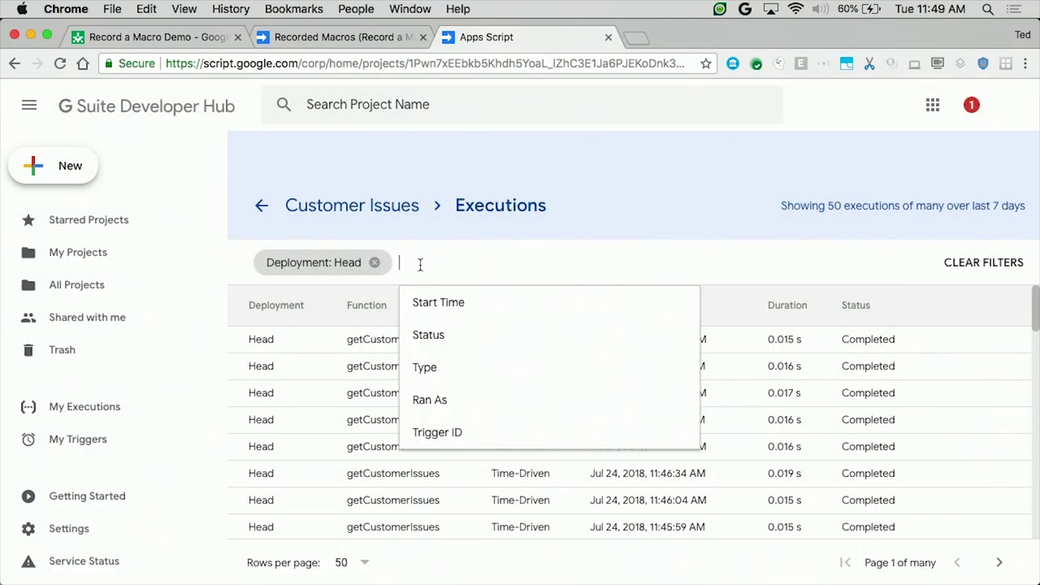
click(431, 335)
click(422, 416)
click(559, 504)
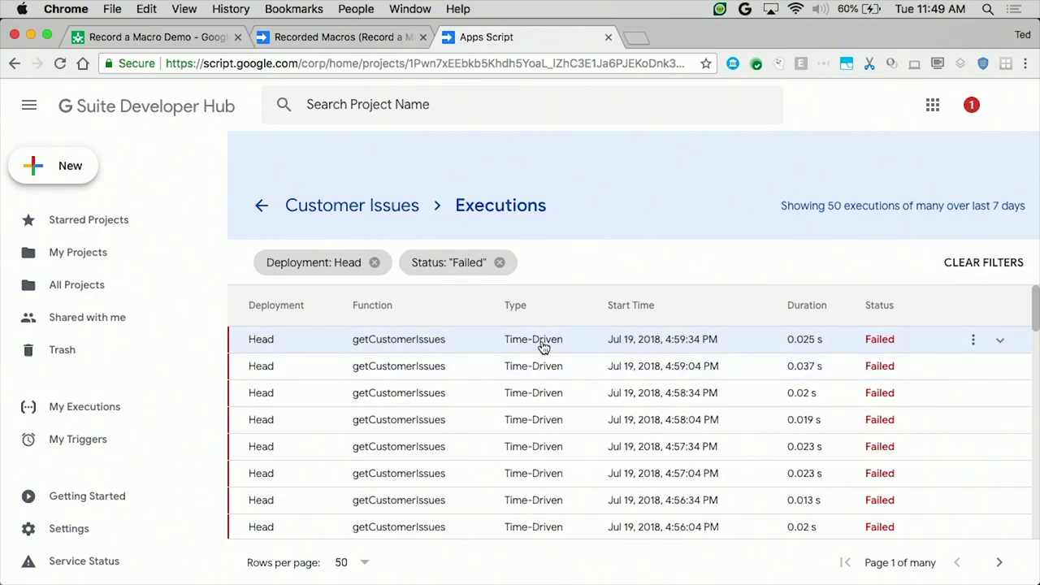
View the trigger behind the most recent failed getCustomerIssues execution and check its error rate.
click(973, 341)
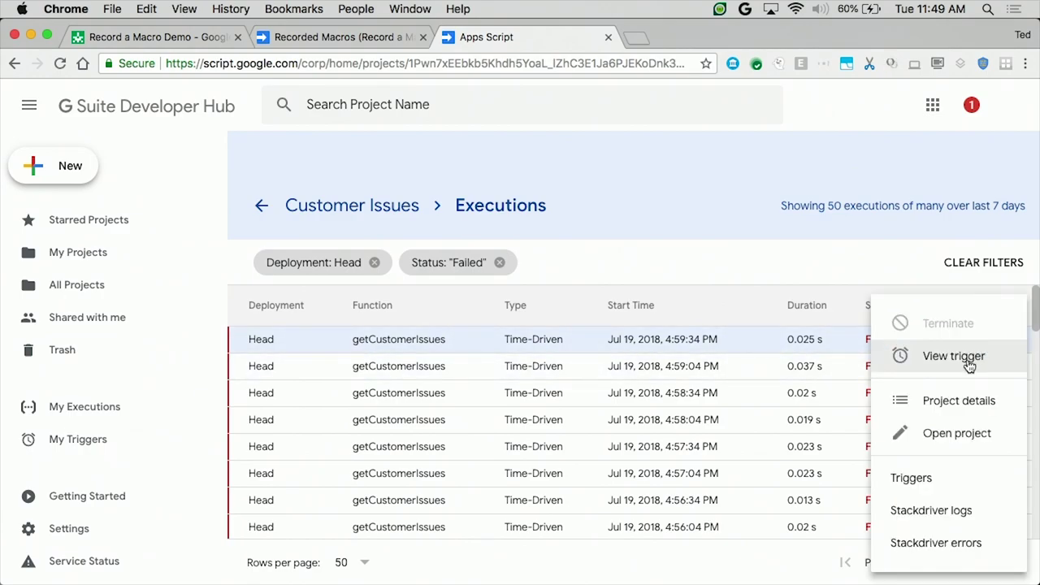
click(954, 356)
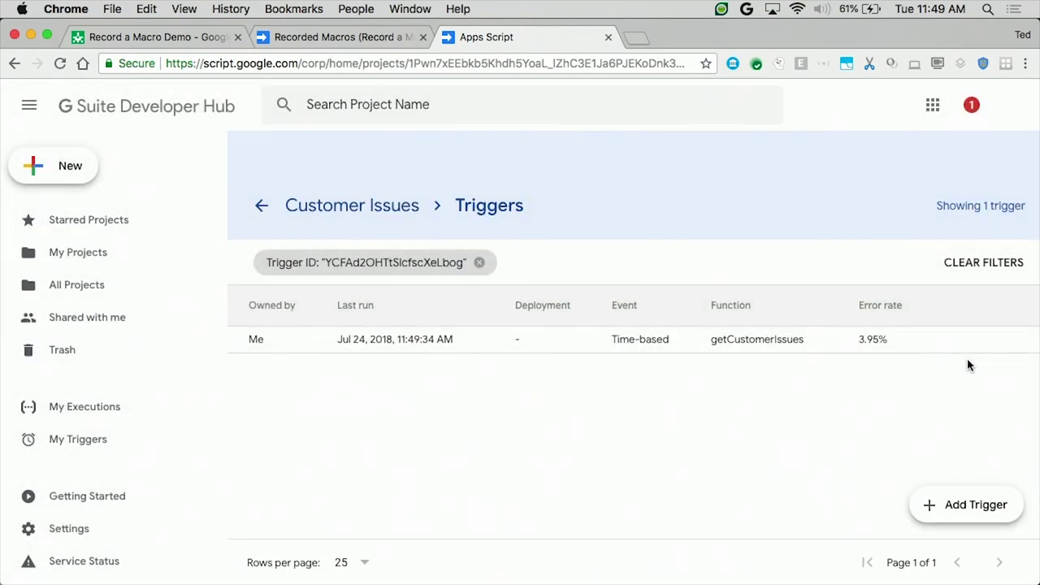
mouse_move(864, 342)
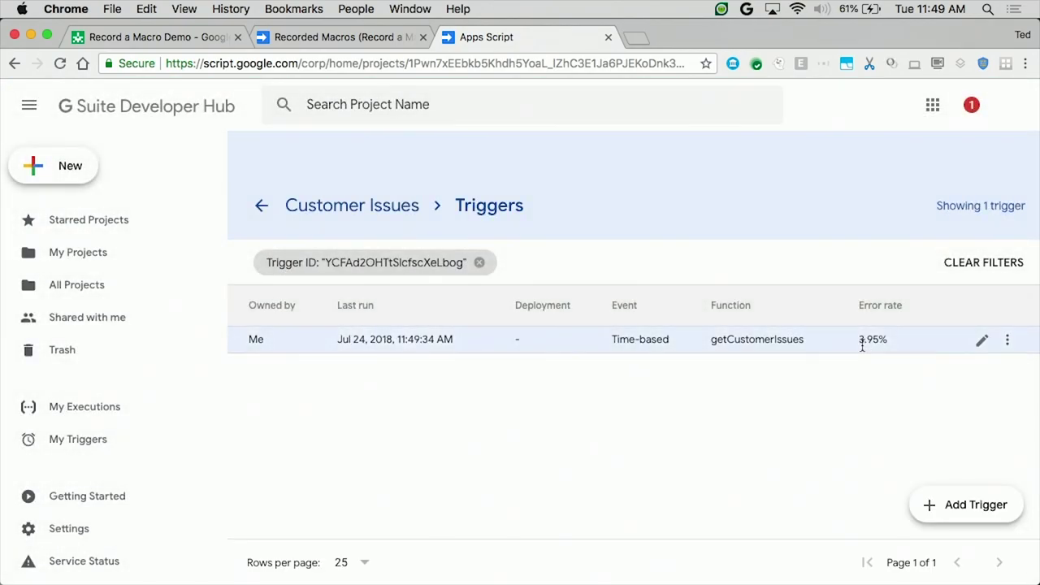
List the failed executions of the getCustomerIssues trigger and expand the most recent one's details.
click(1008, 341)
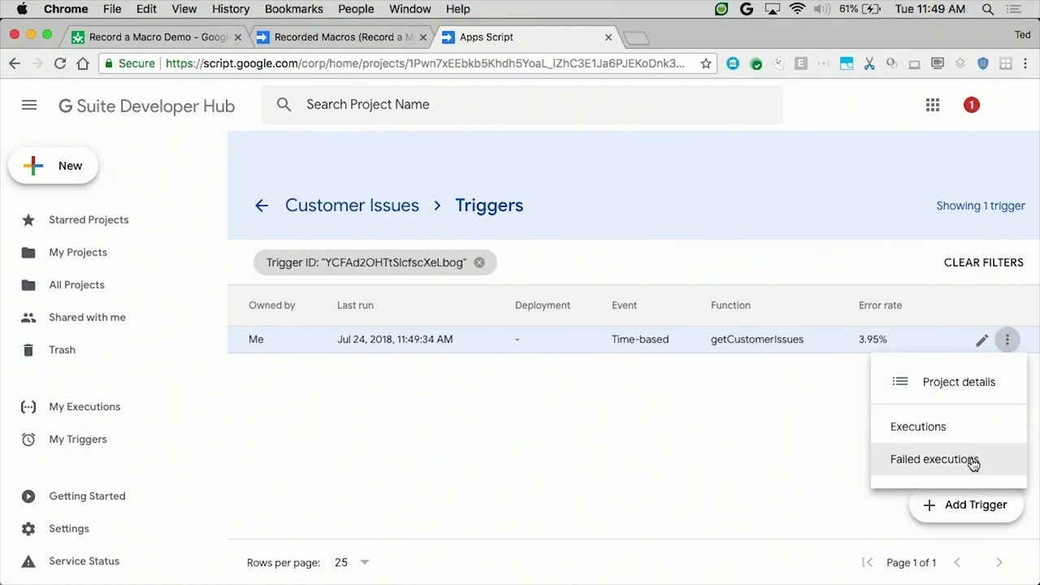
click(935, 460)
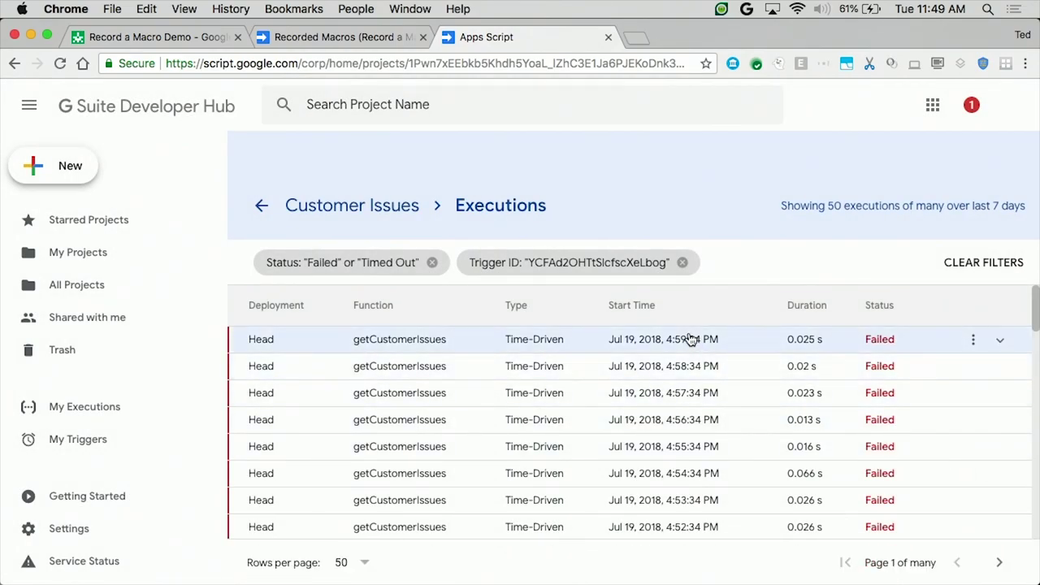
click(691, 339)
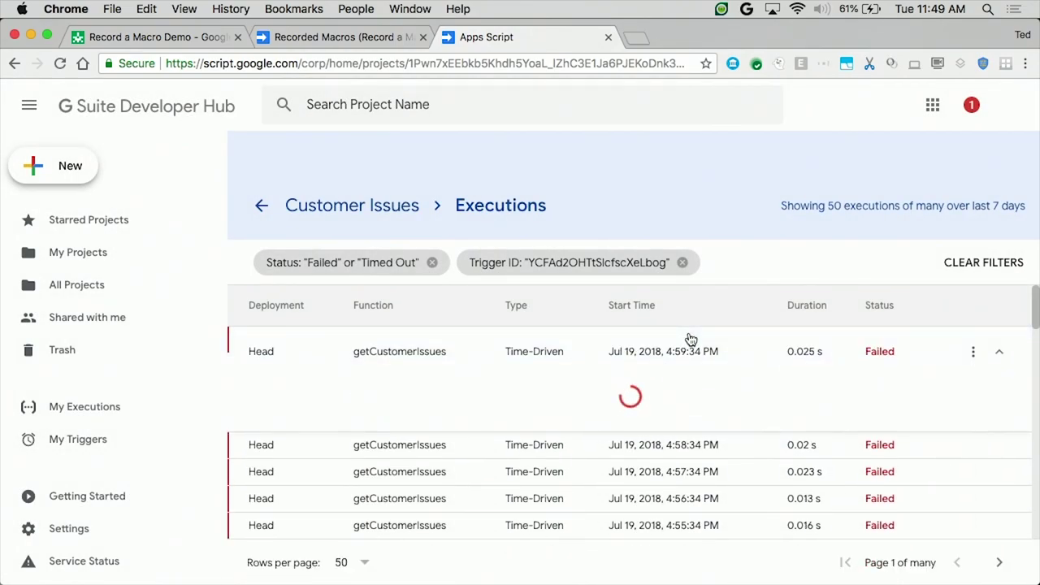